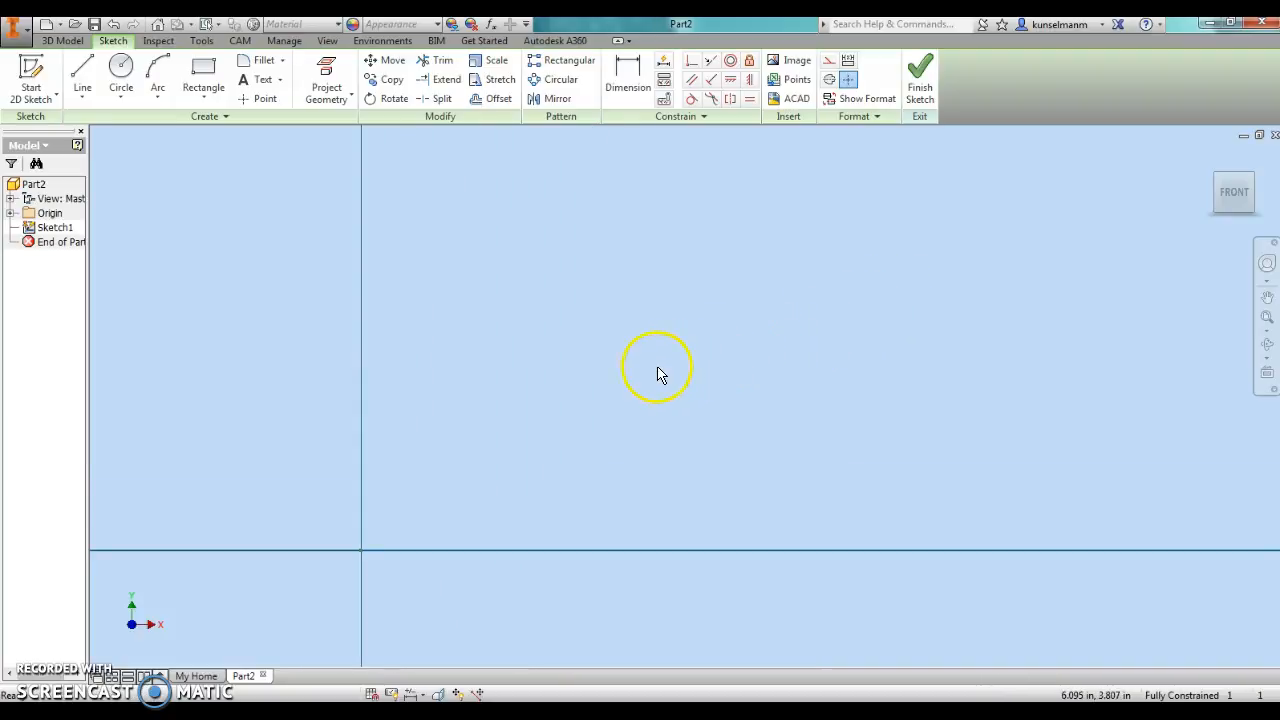
- Sketch a rectangle 3.17 in wide and 1.53 in high with its lower-left corner at the origin
click(204, 68)
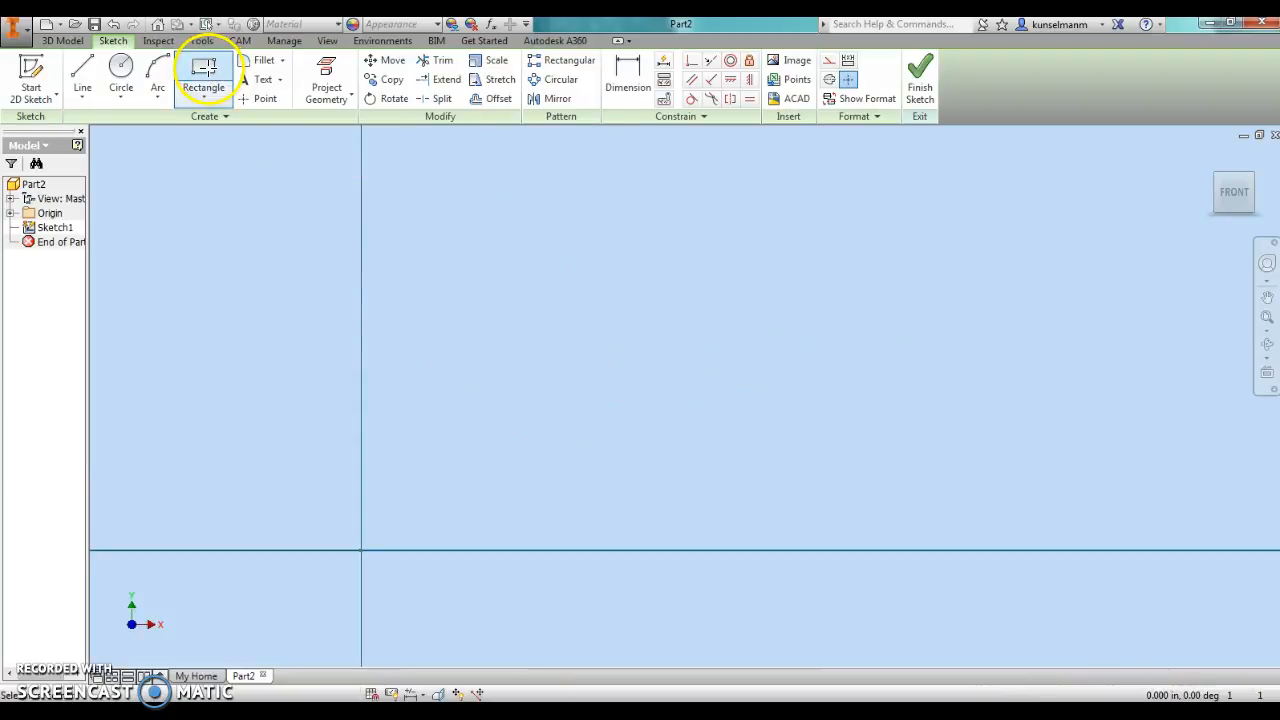
click(362, 551)
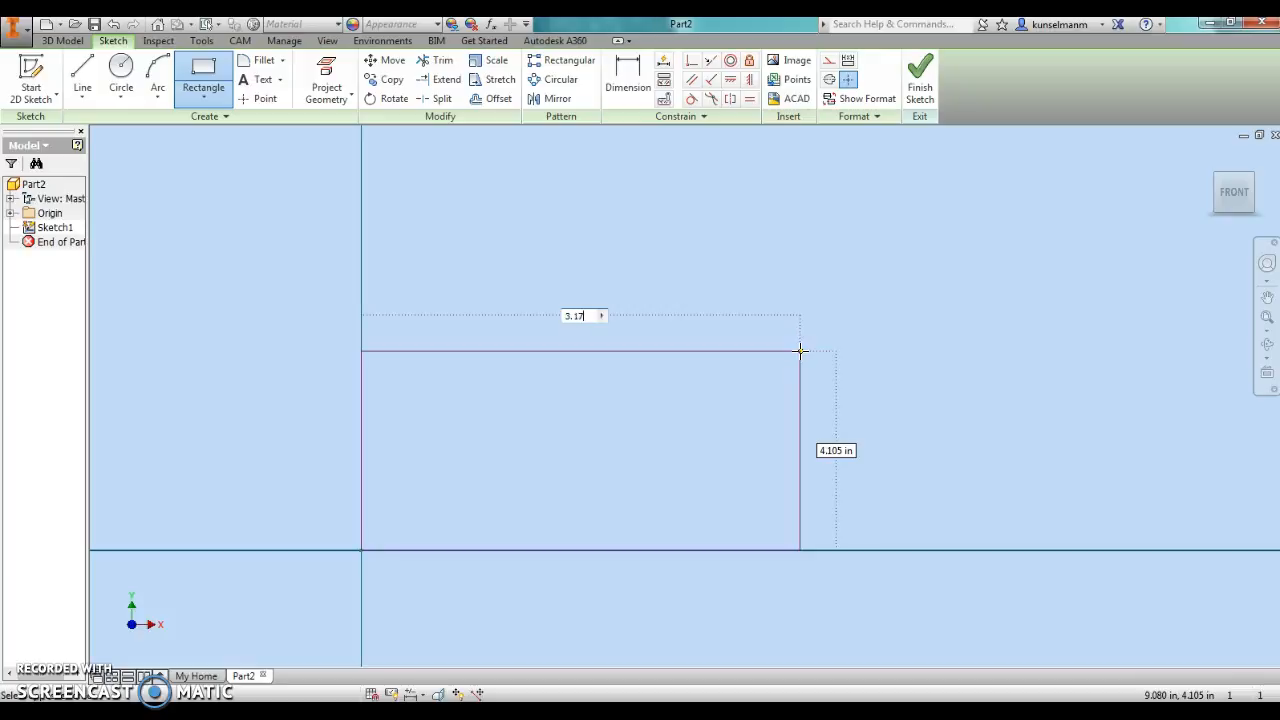
key(Tab)
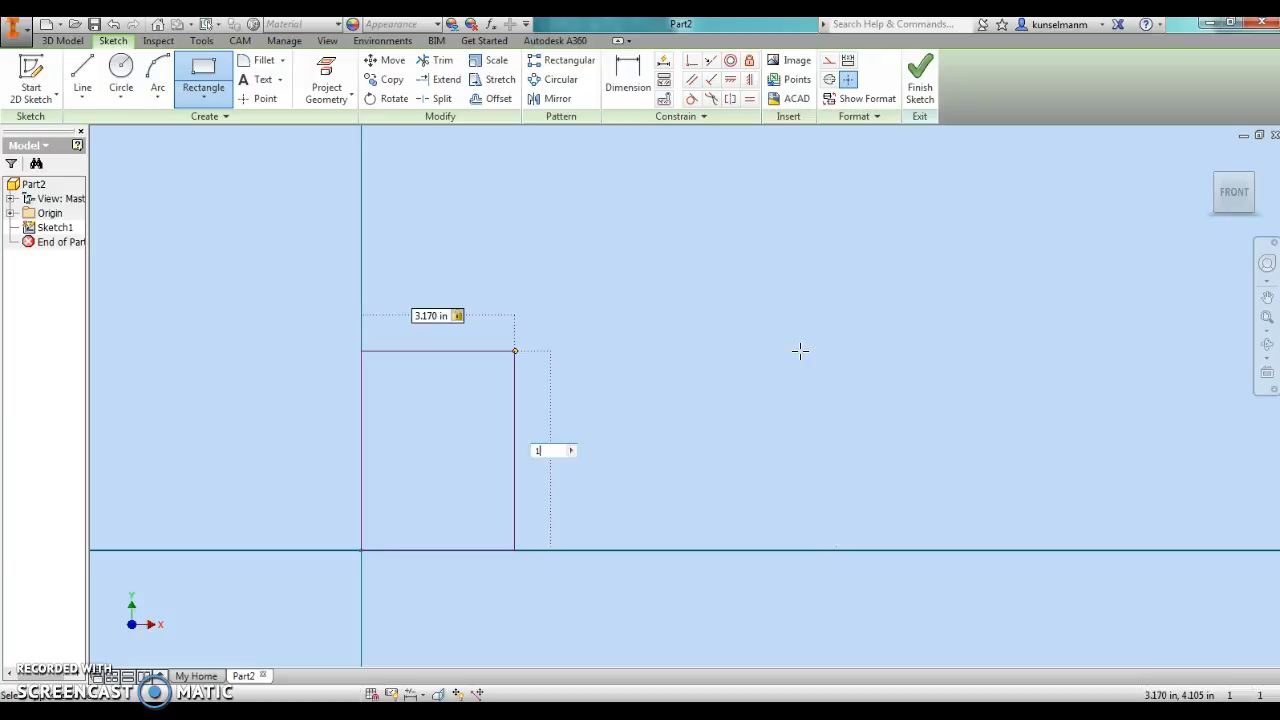
key(Return)
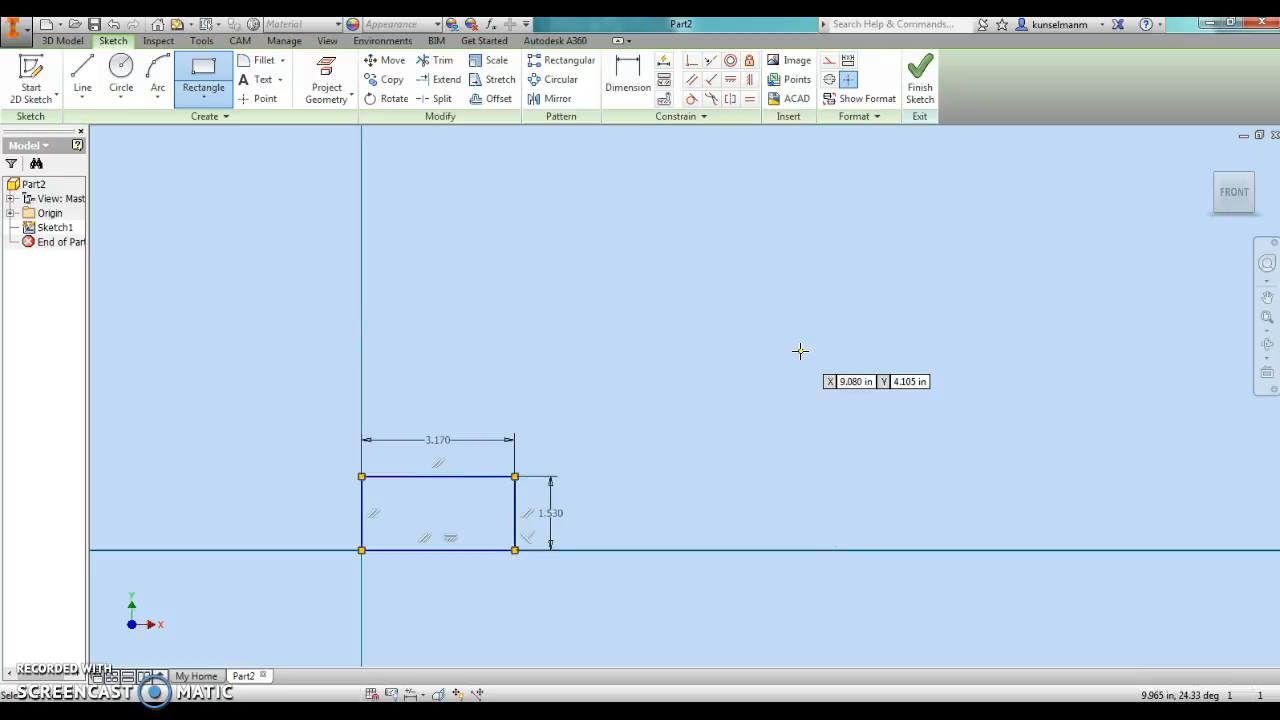
- Round the rectangle's upper-left corner with a 0.3 in sketch fillet
scroll(365, 546, up, 5)
scroll(360, 544, down, 5)
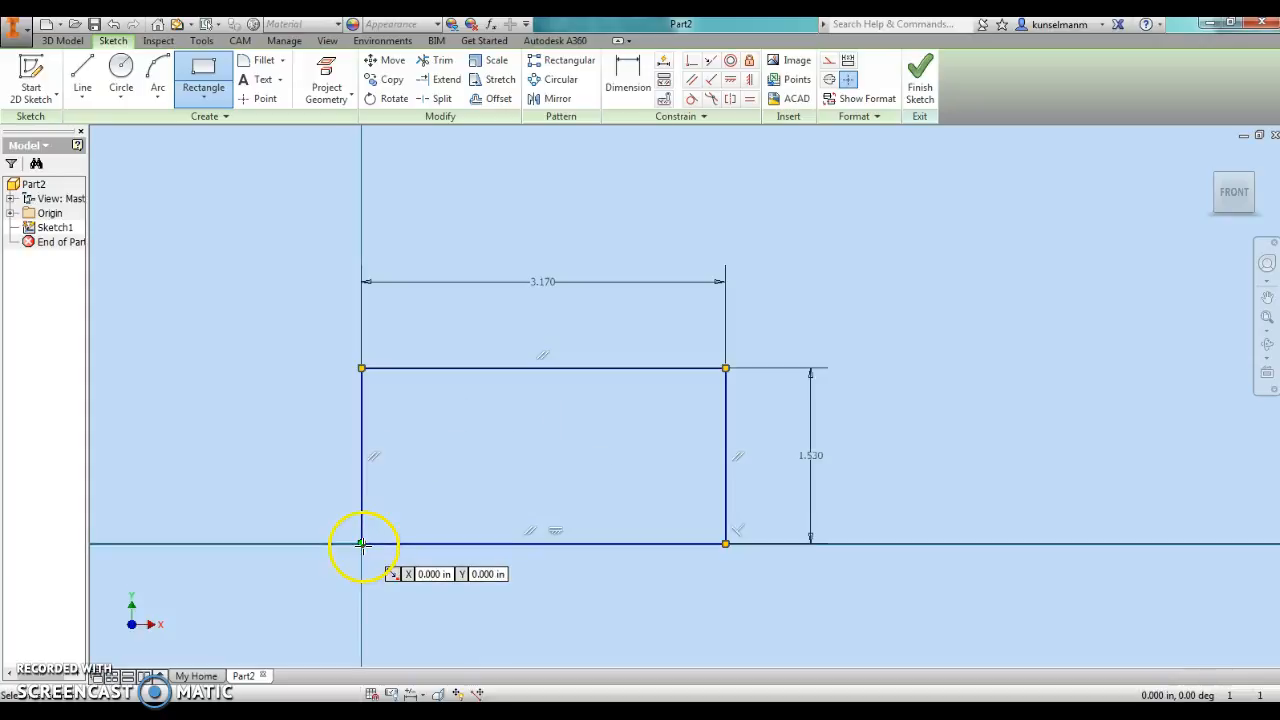
scroll(350, 533, down, 2)
middle_drag(510, 441, 480, 460)
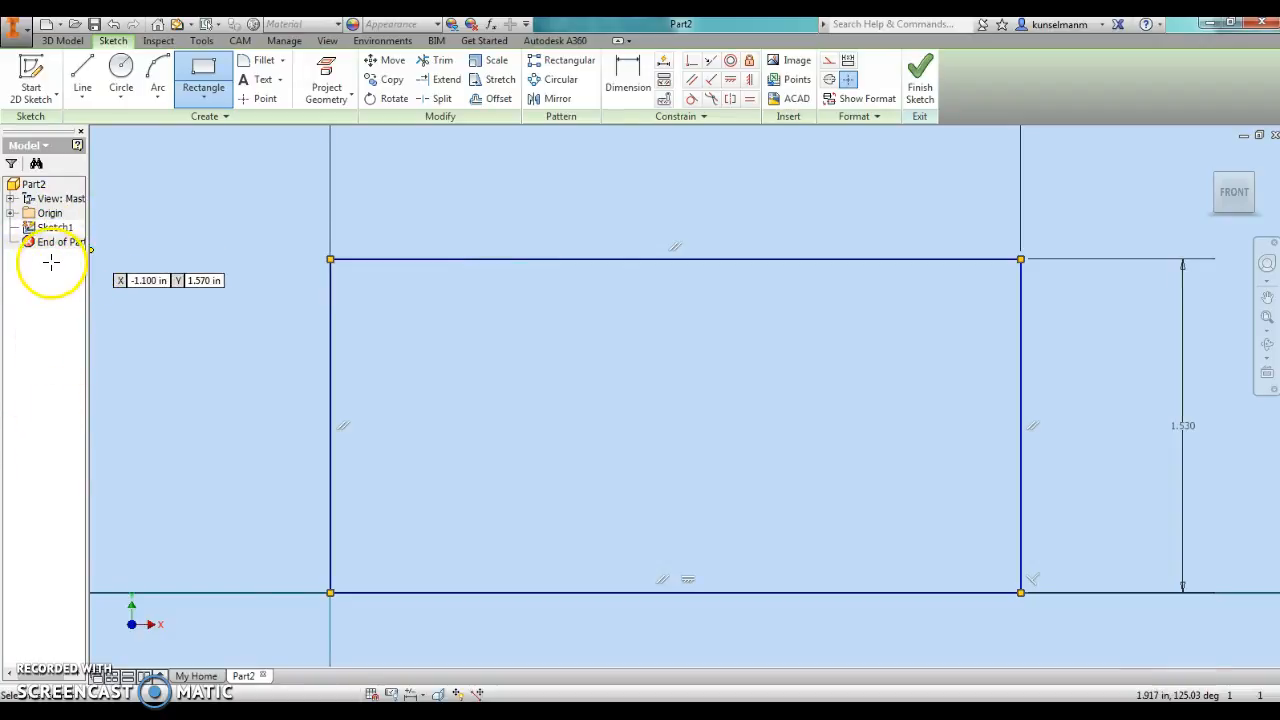
click(259, 66)
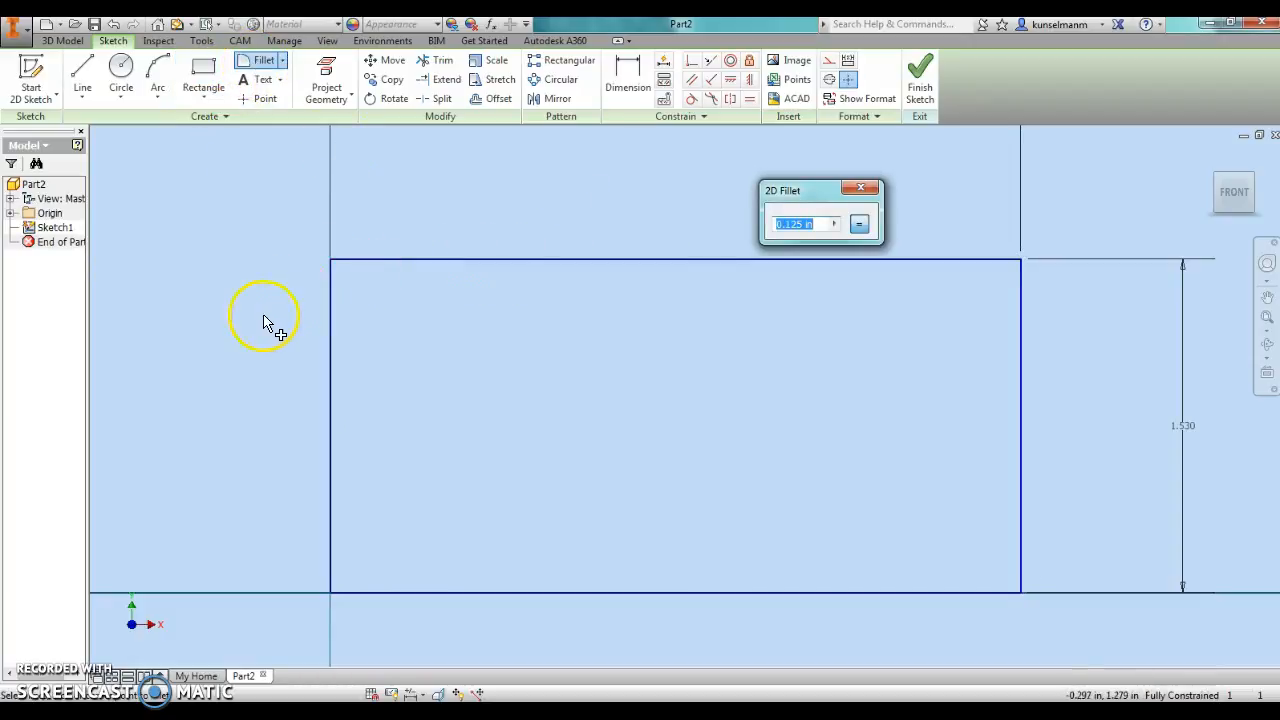
text(.3)
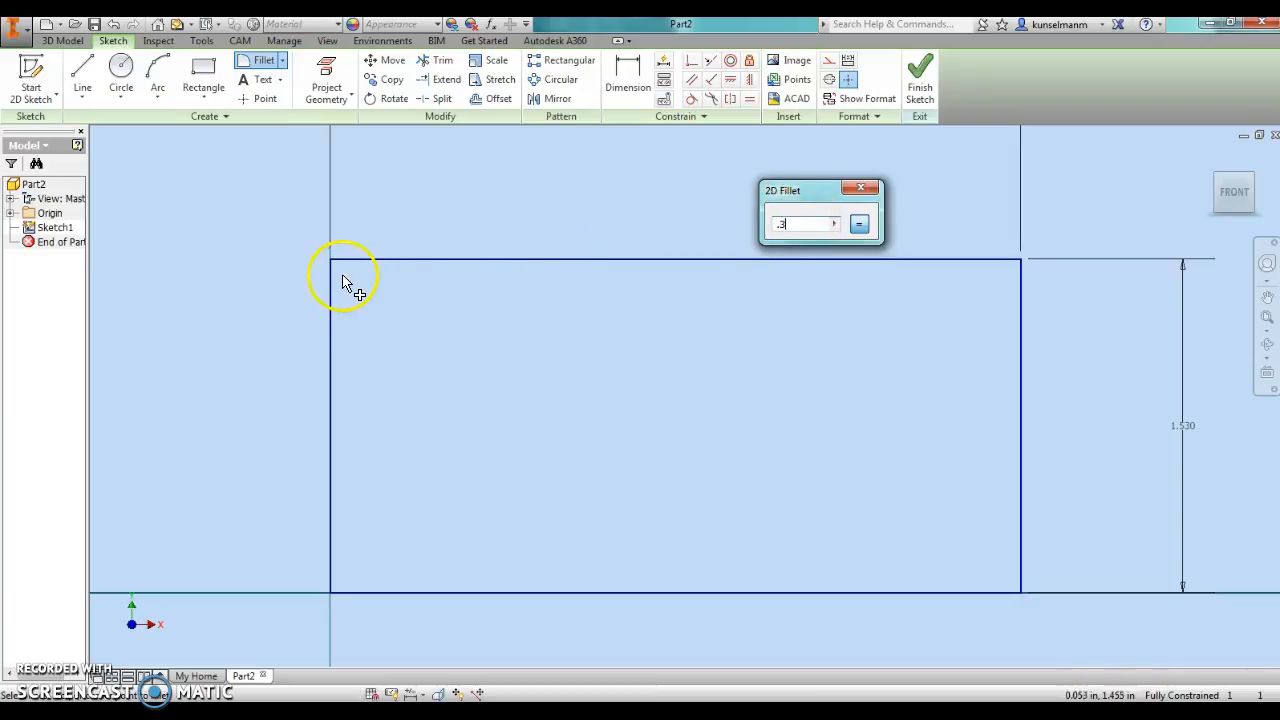
click(332, 286)
click(357, 262)
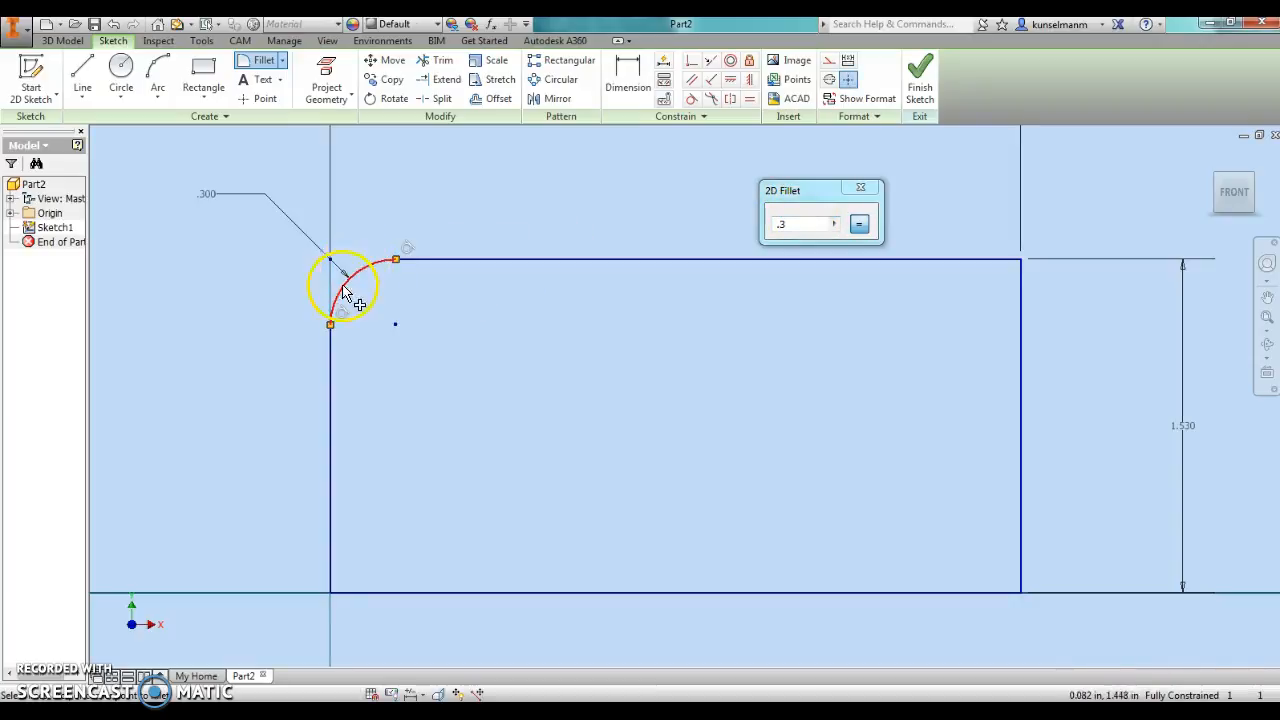
- Apply the same 0.3 in fillet to the rectangle's other three corners
click(999, 260)
click(1020, 288)
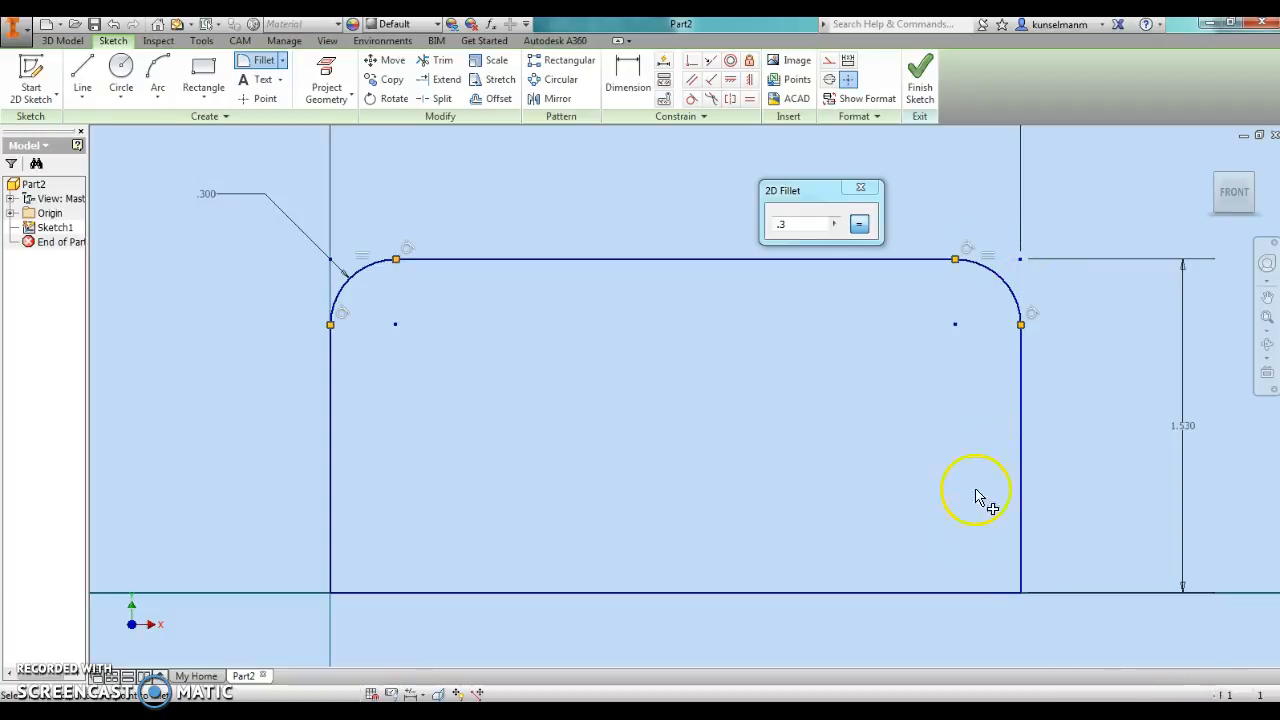
click(994, 595)
click(1019, 562)
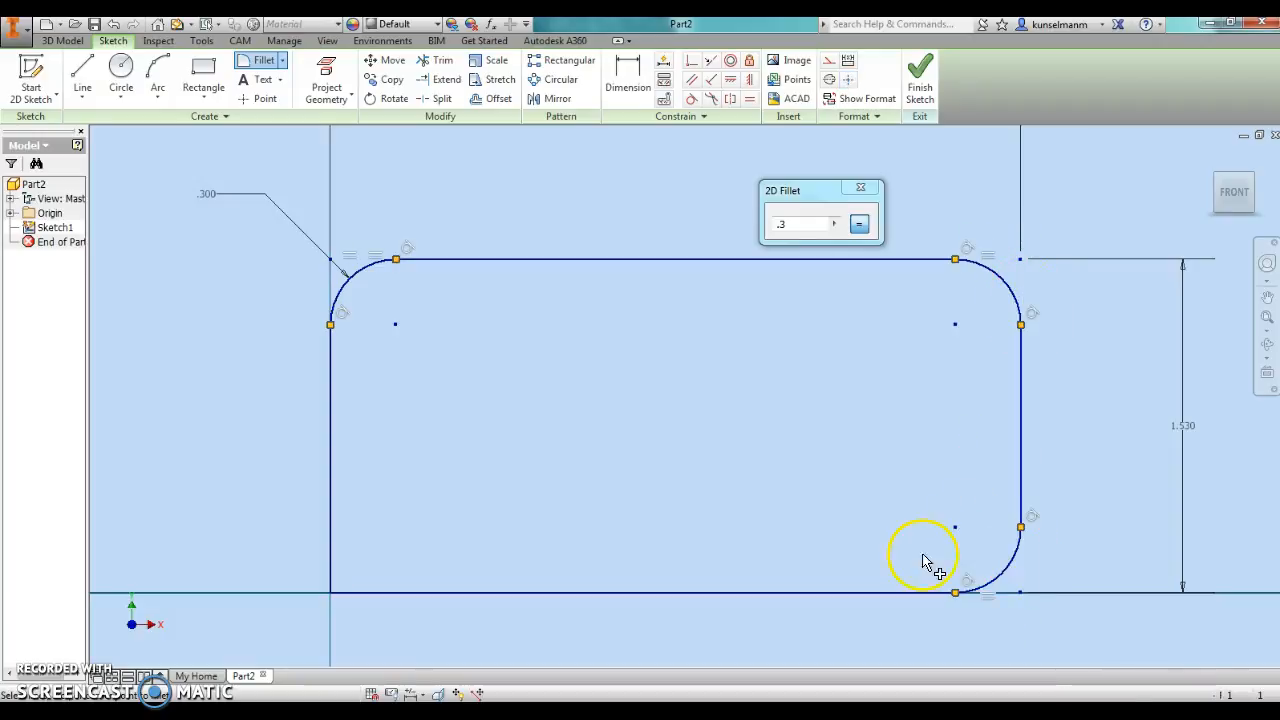
click(331, 557)
click(360, 594)
click(862, 190)
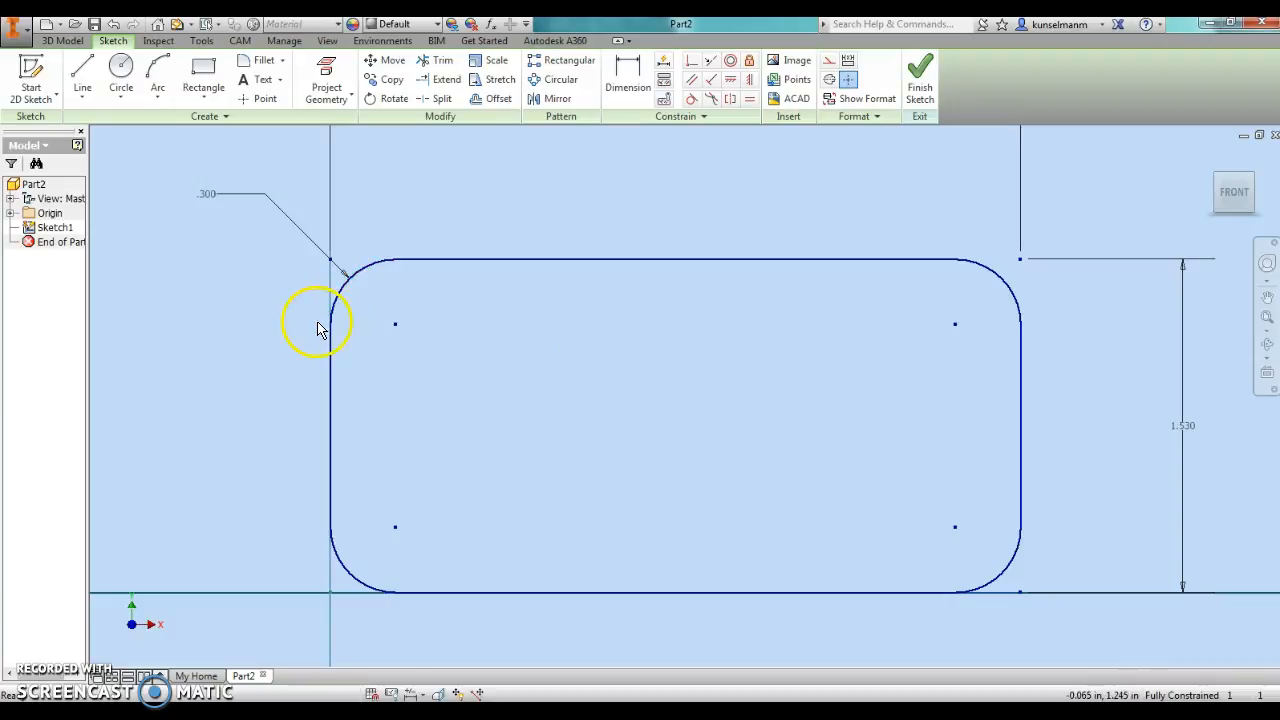
- Draw a 0.06 in square notch inside the left edge, starting where the upper-left fillet ends
scroll(318, 330, up, 5)
click(82, 72)
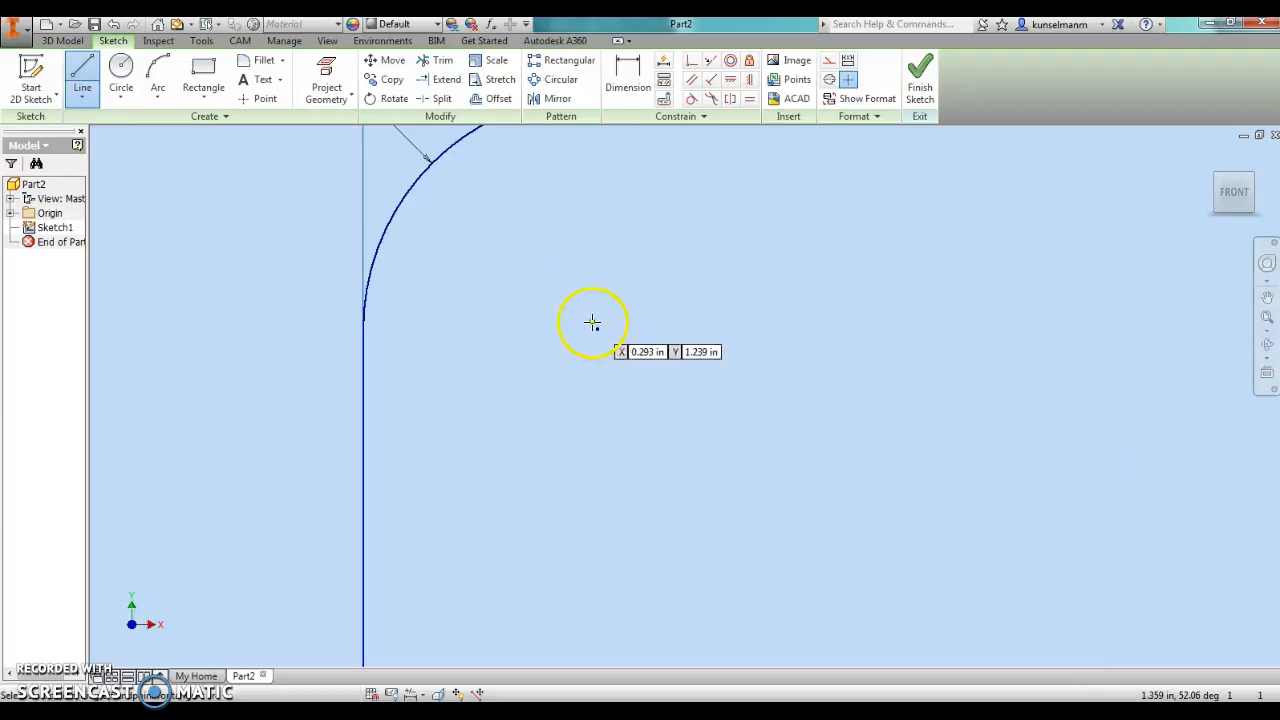
click(363, 328)
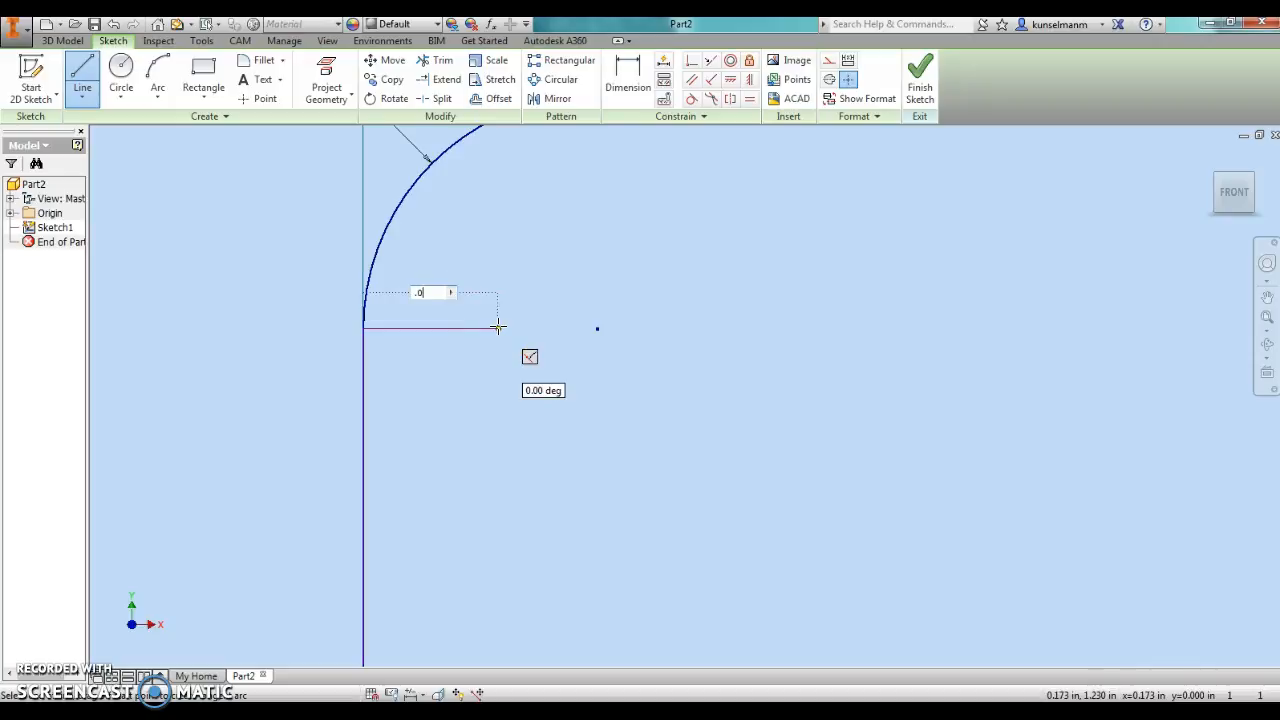
text(.06)
key(Return)
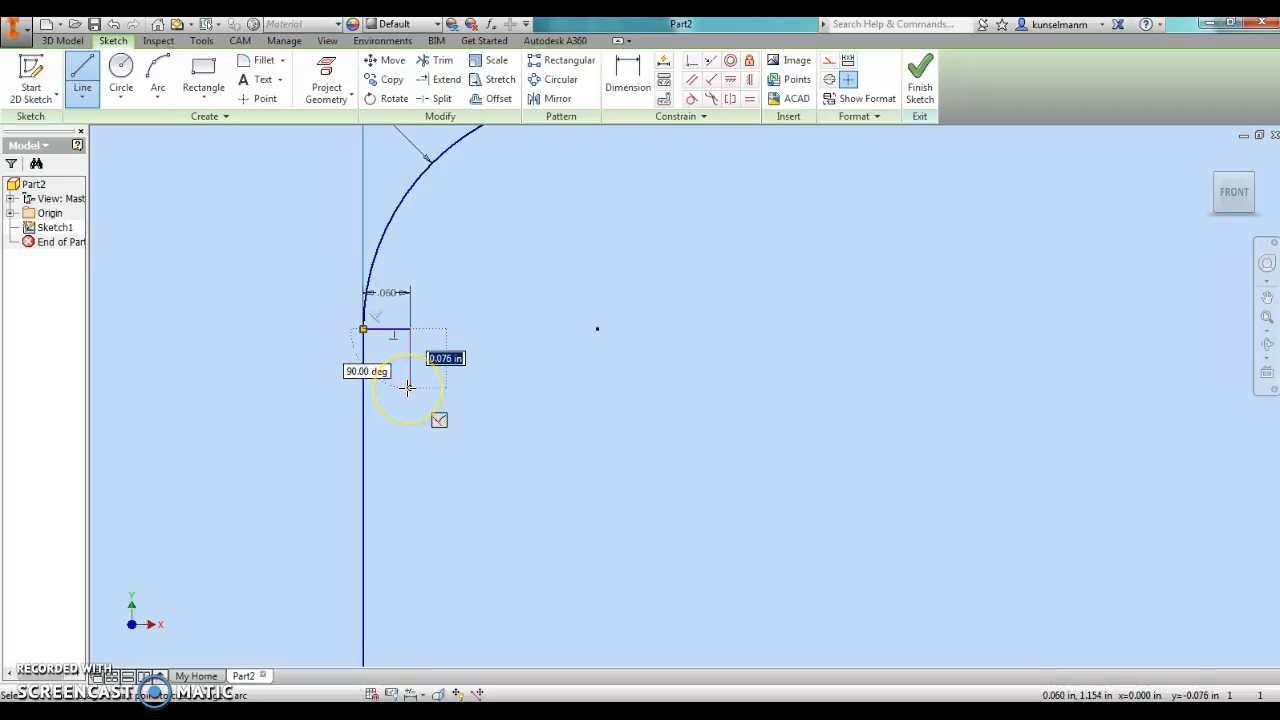
text(.06)
key(Return)
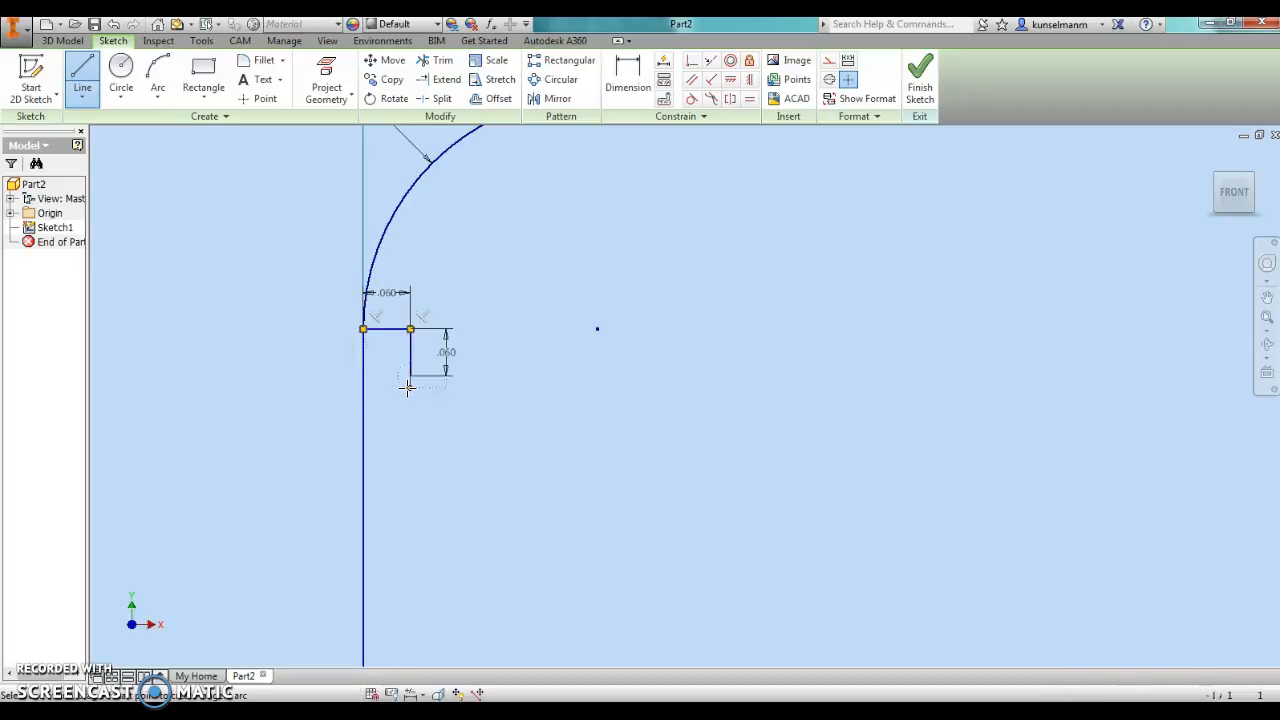
click(364, 374)
- Try to dimension the distance between the left notch's upper line and the rectangle's top edge
scroll(596, 495, down, 2)
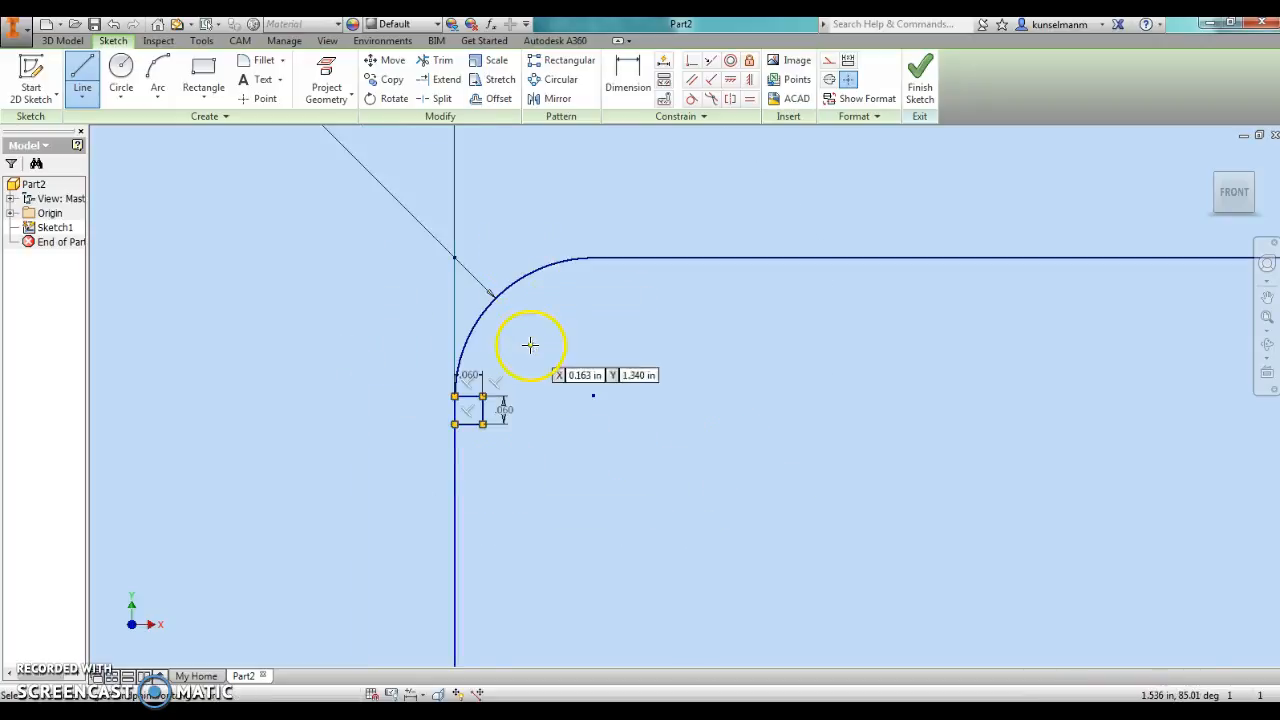
middle_drag(528, 346, 471, 400)
click(630, 68)
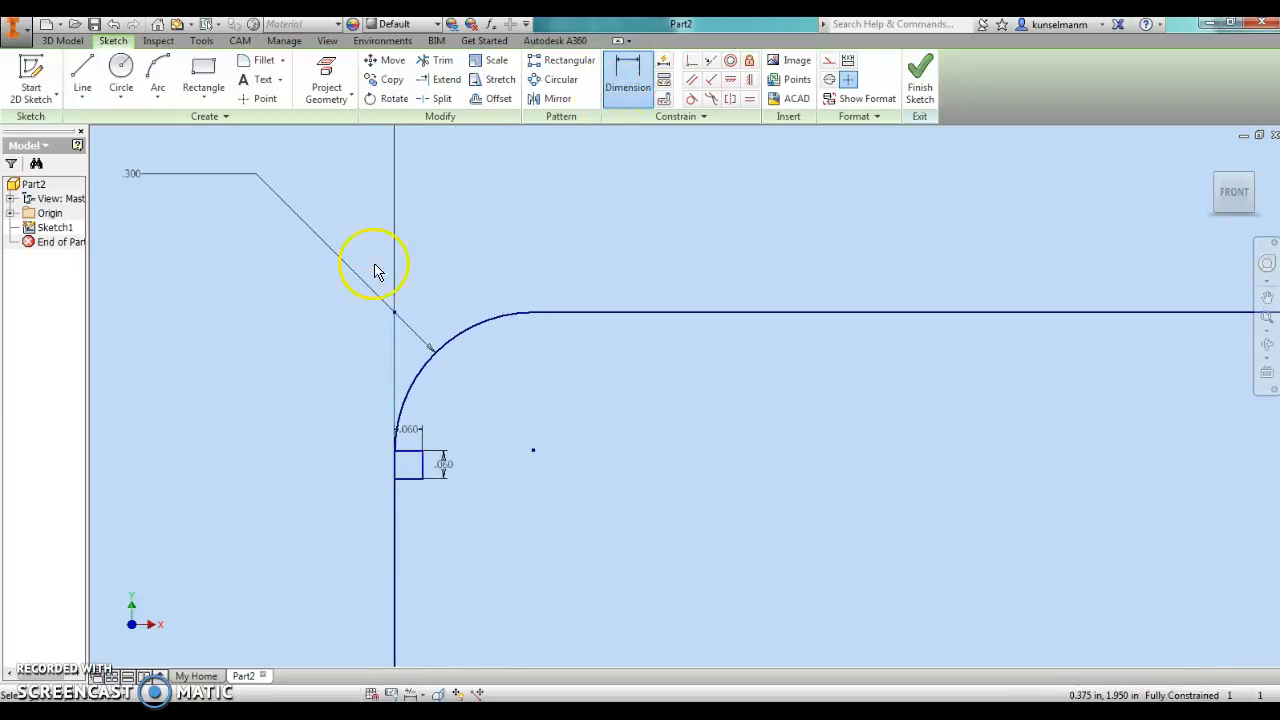
click(412, 452)
click(650, 313)
click(617, 386)
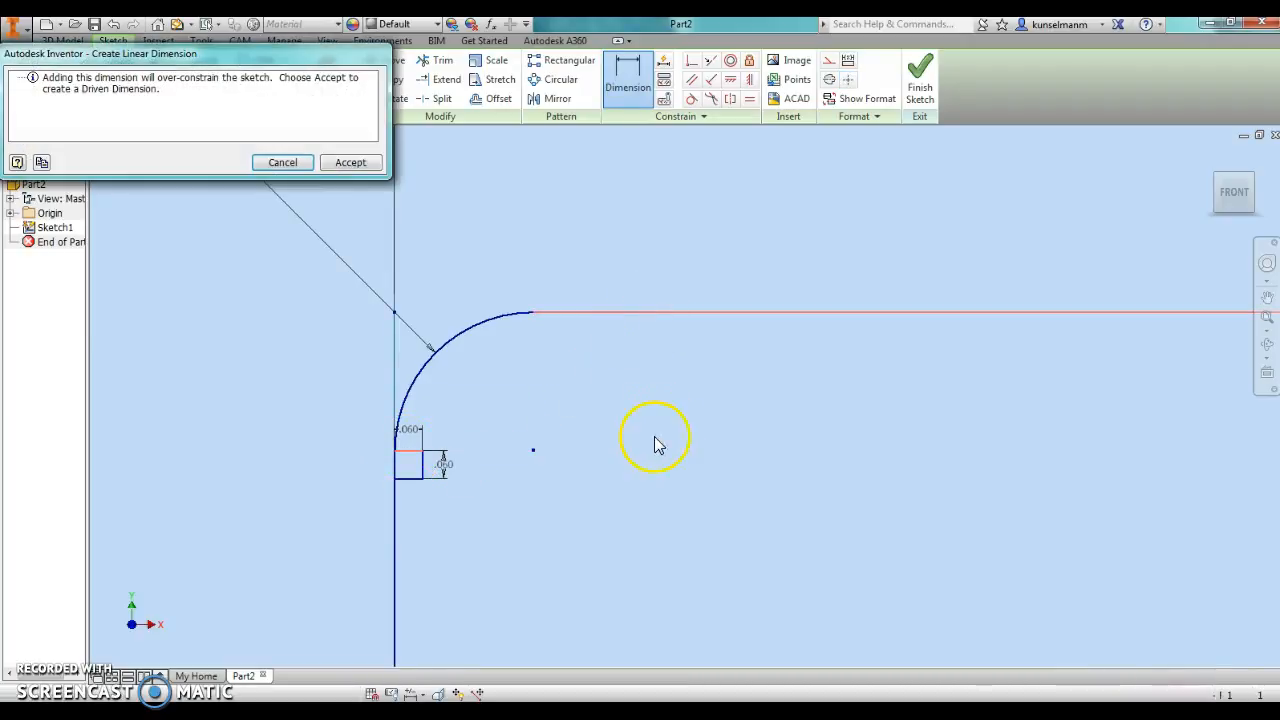
drag(206, 59, 450, 113)
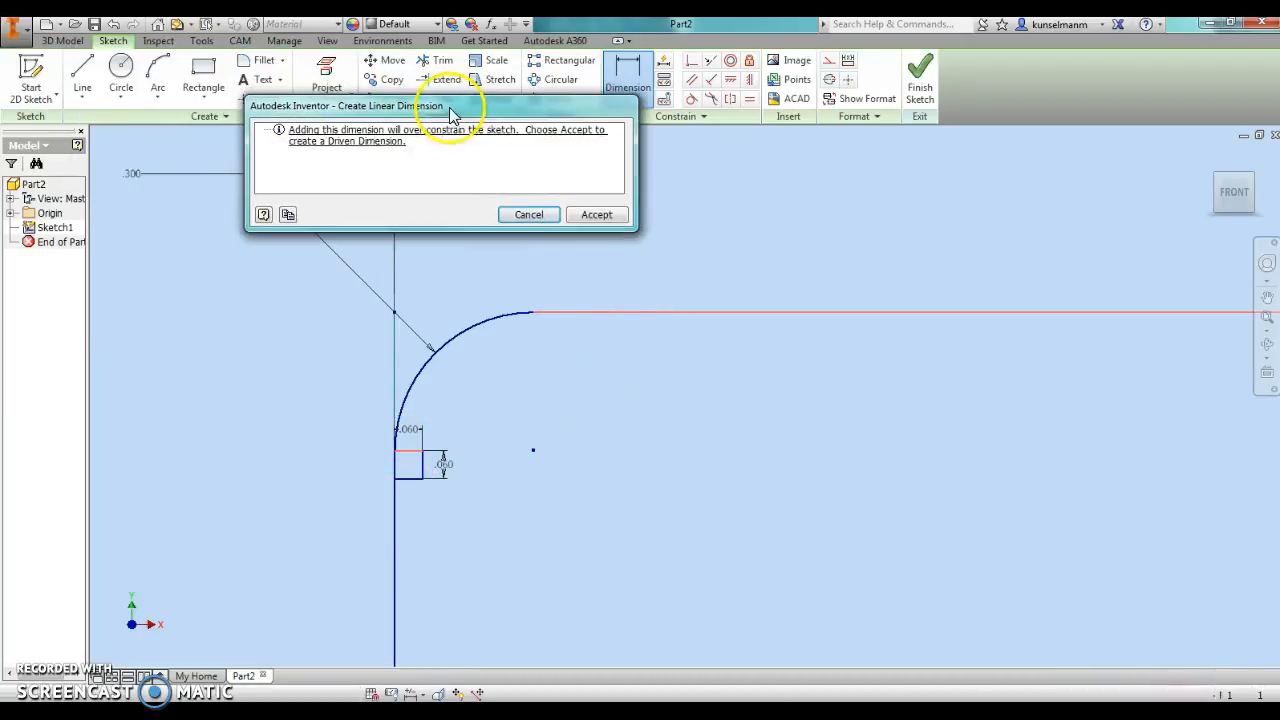
click(530, 215)
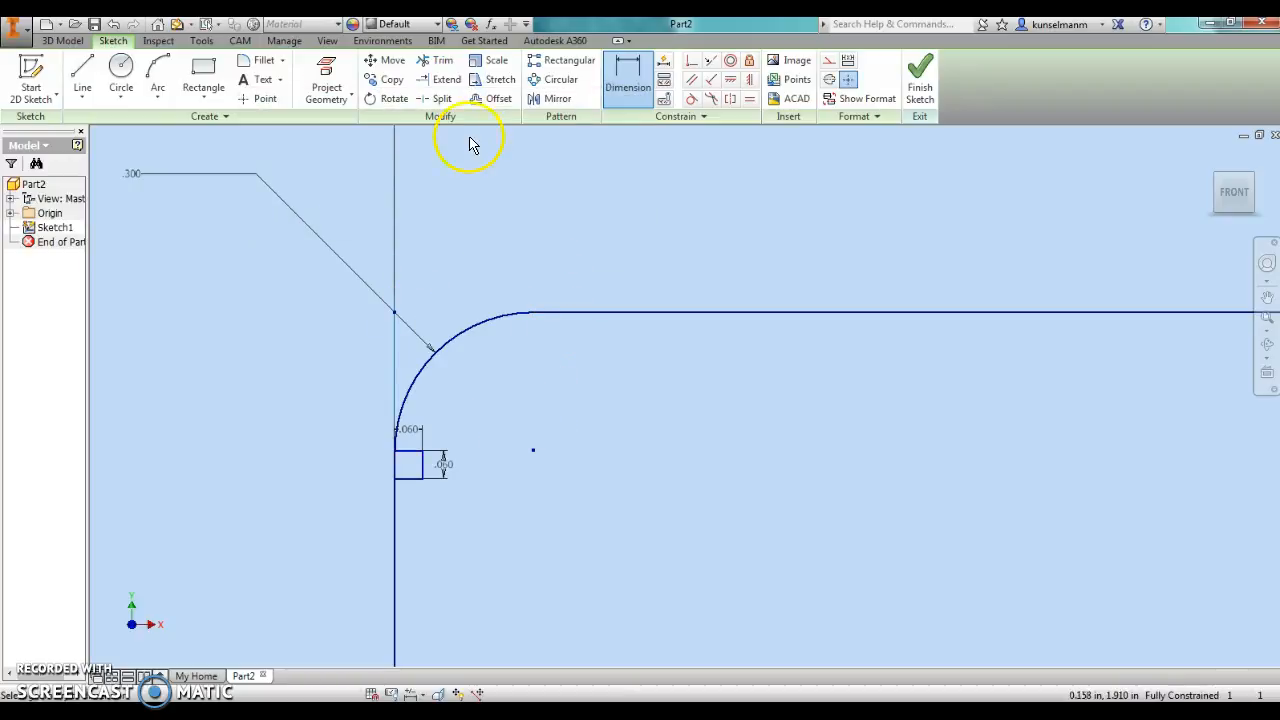
- Trim the left edge segment that closes the mouth of the 0.06 in notch
click(442, 62)
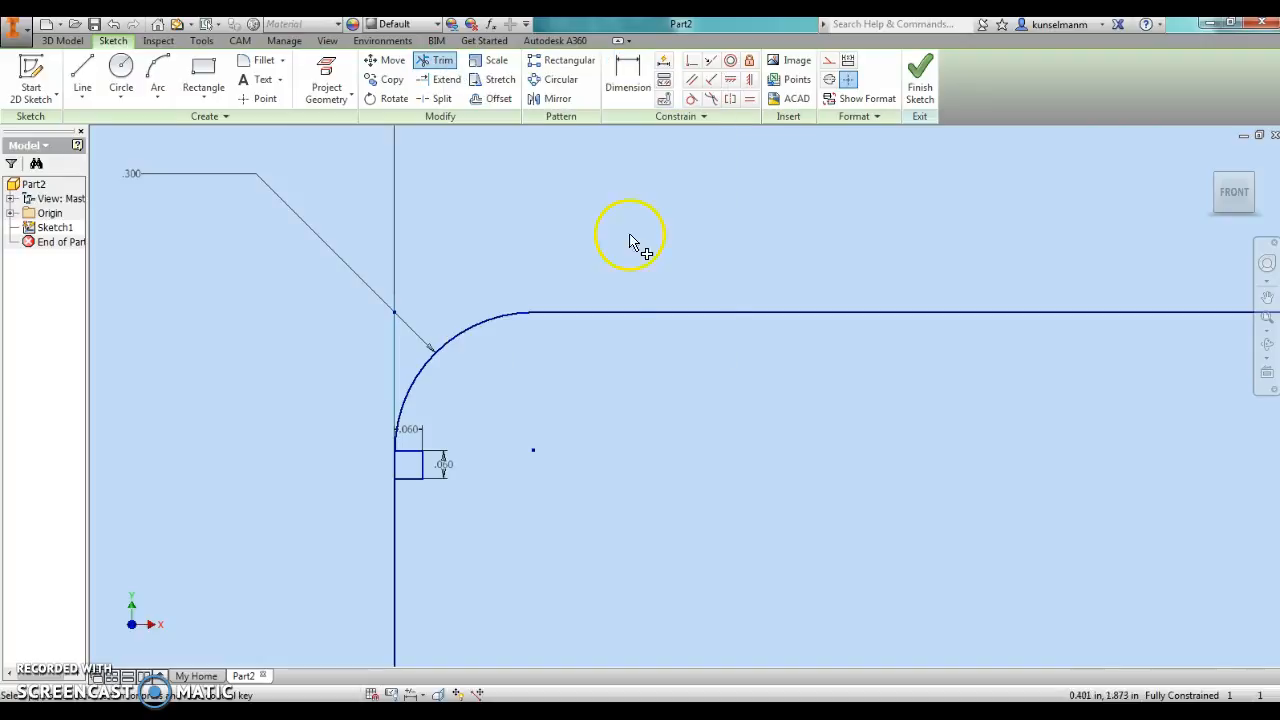
scroll(352, 487, up, 4)
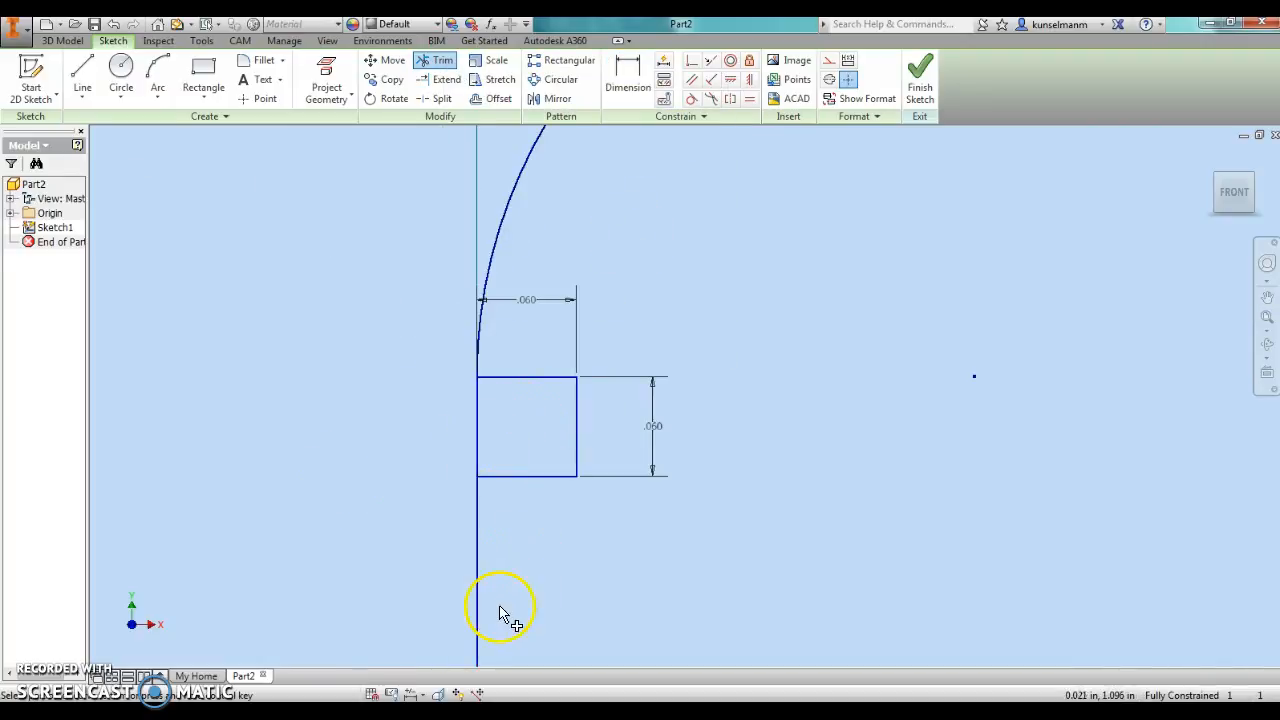
click(479, 452)
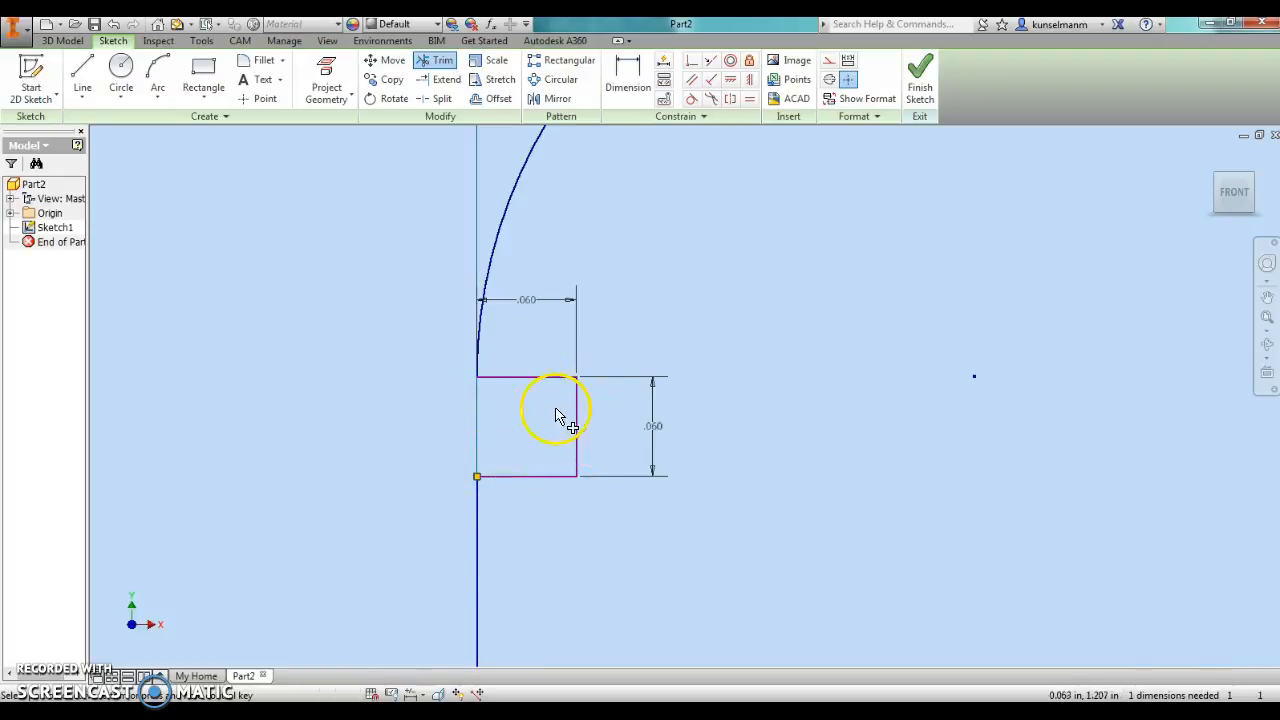
- Draw a matching 0.06 in square notch inside the right edge, starting where the upper-right fillet ends
scroll(263, 429, down, 5)
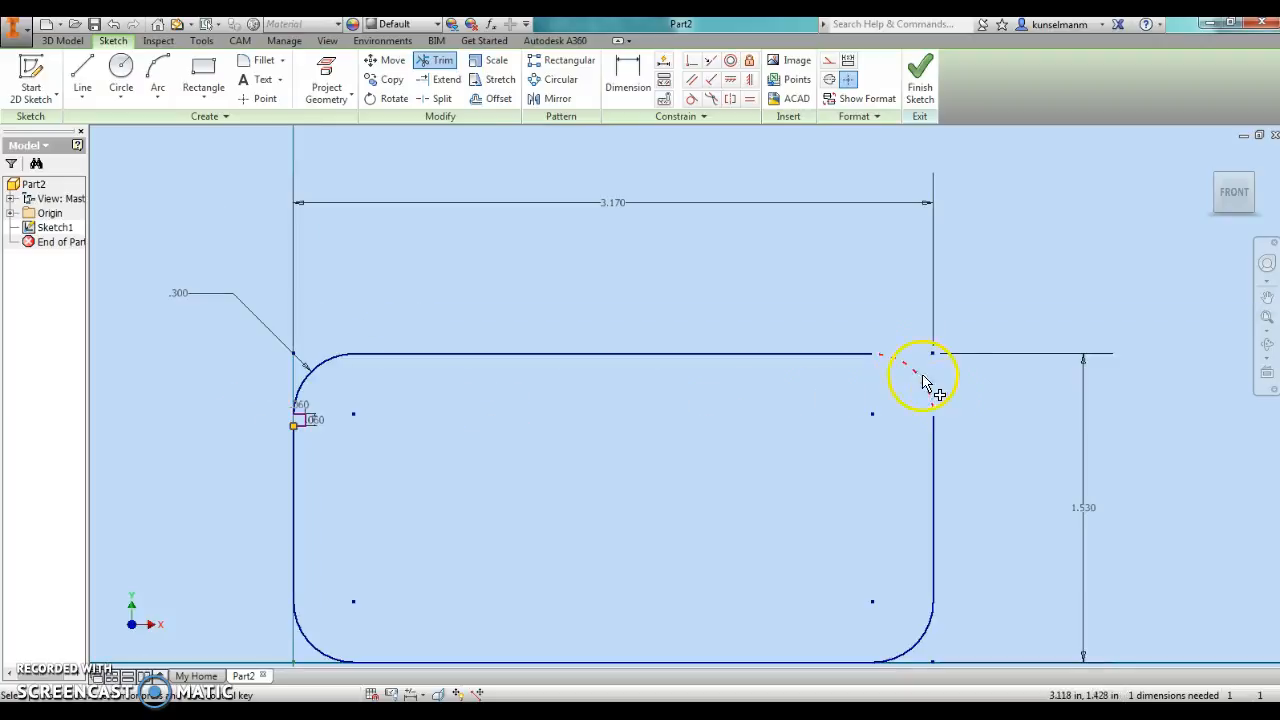
scroll(975, 405, up, 5)
middle_drag(878, 490, 797, 455)
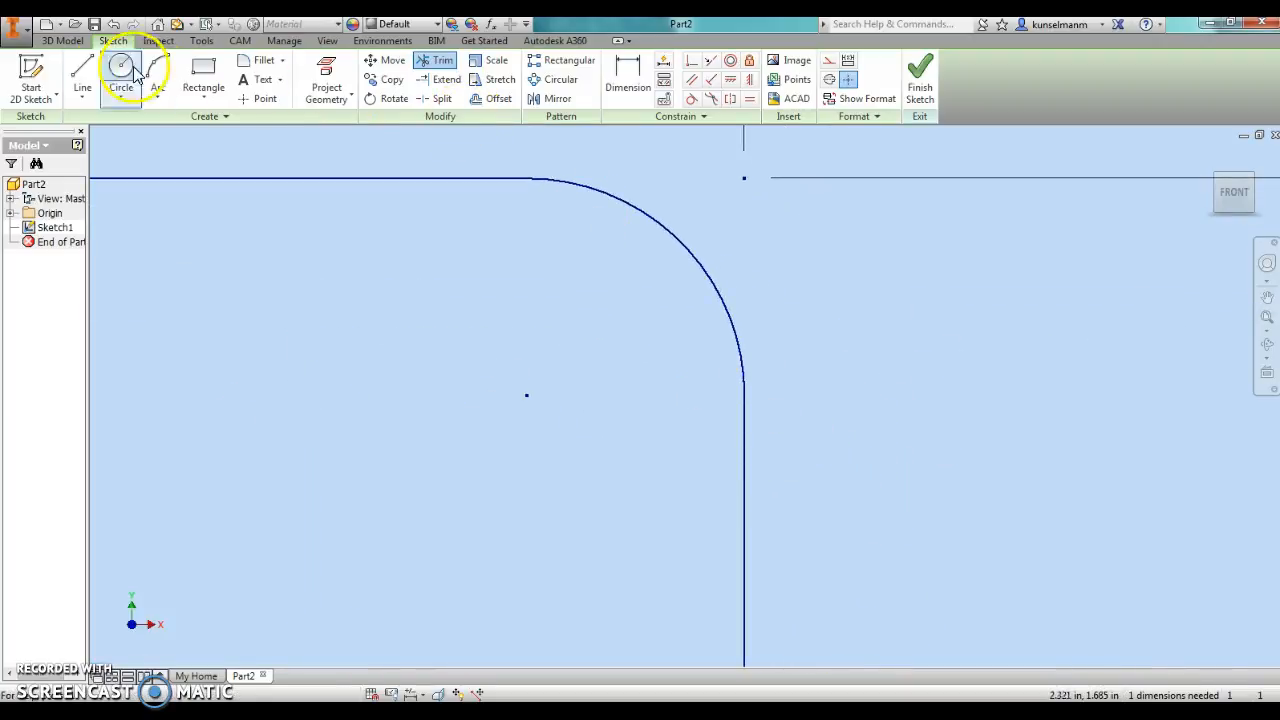
click(80, 72)
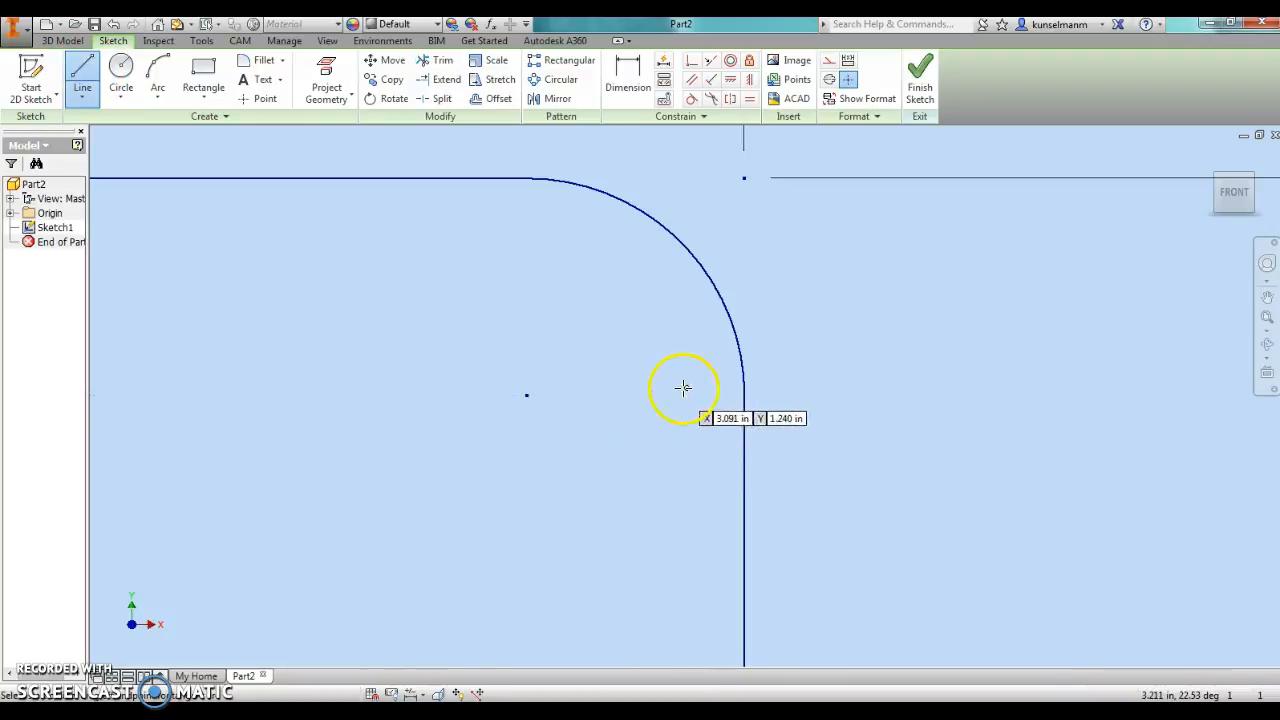
click(745, 395)
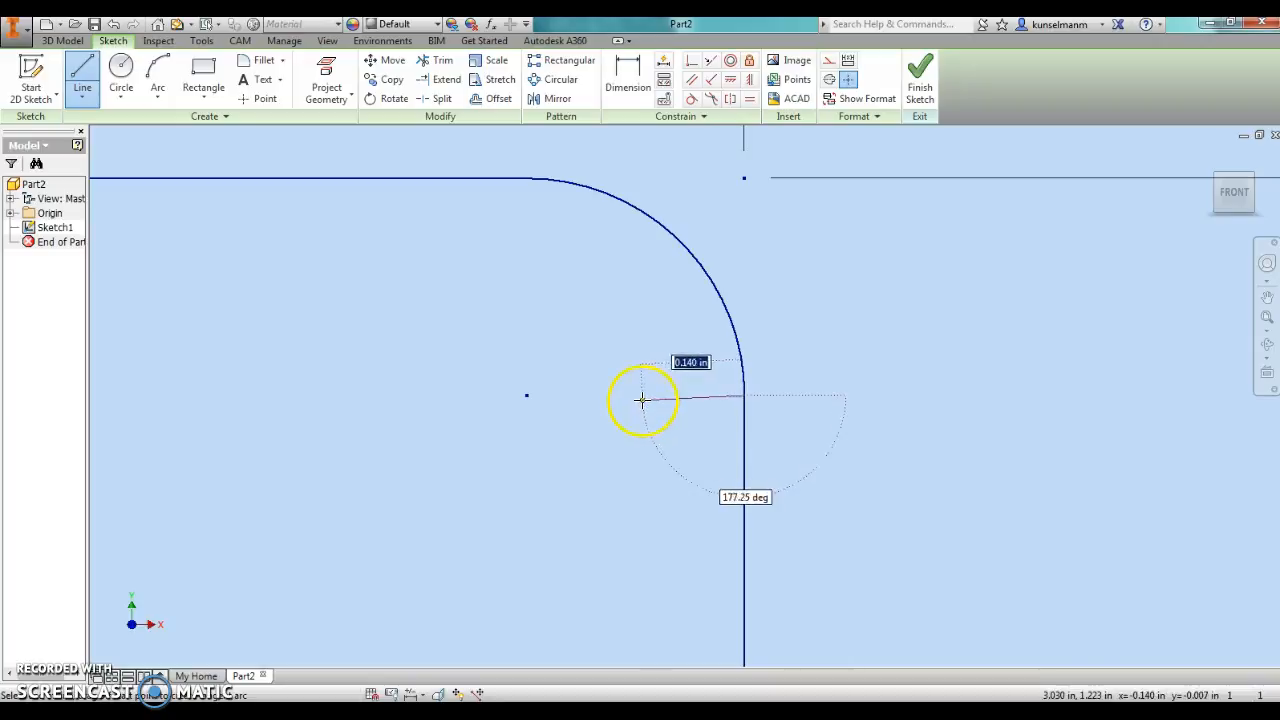
text(.06)
key(Return)
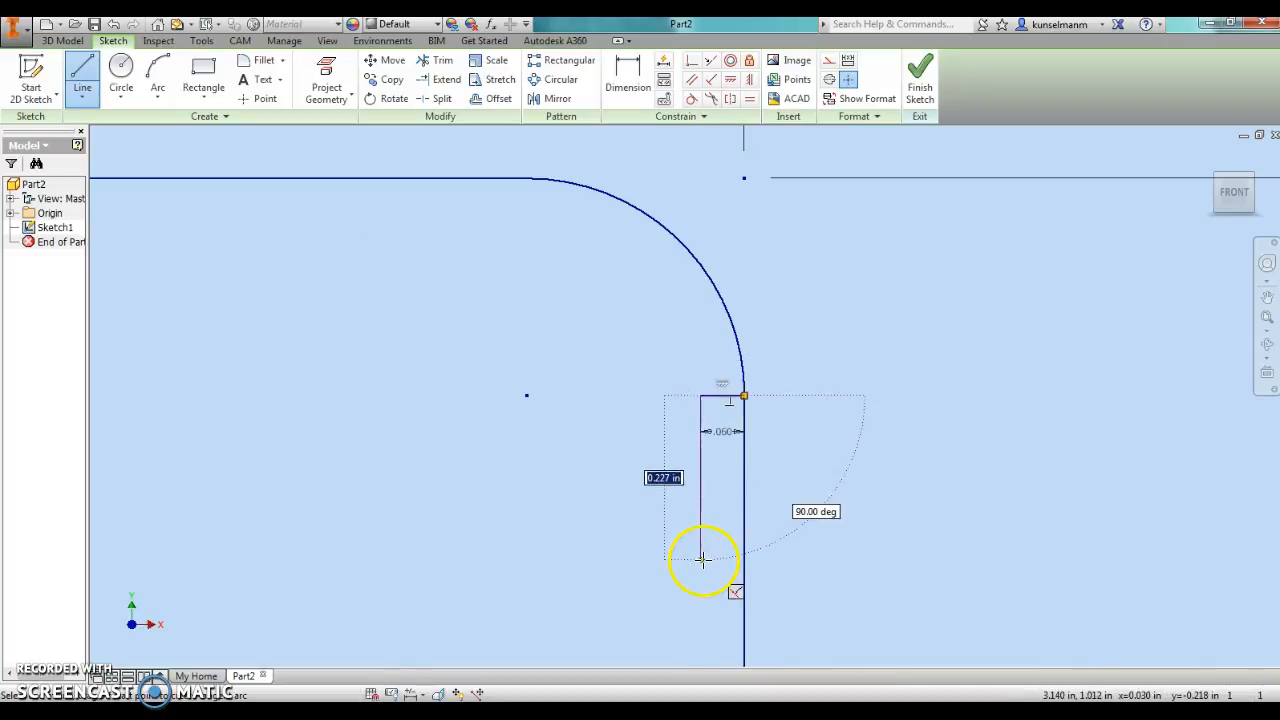
text(.06)
key(Return)
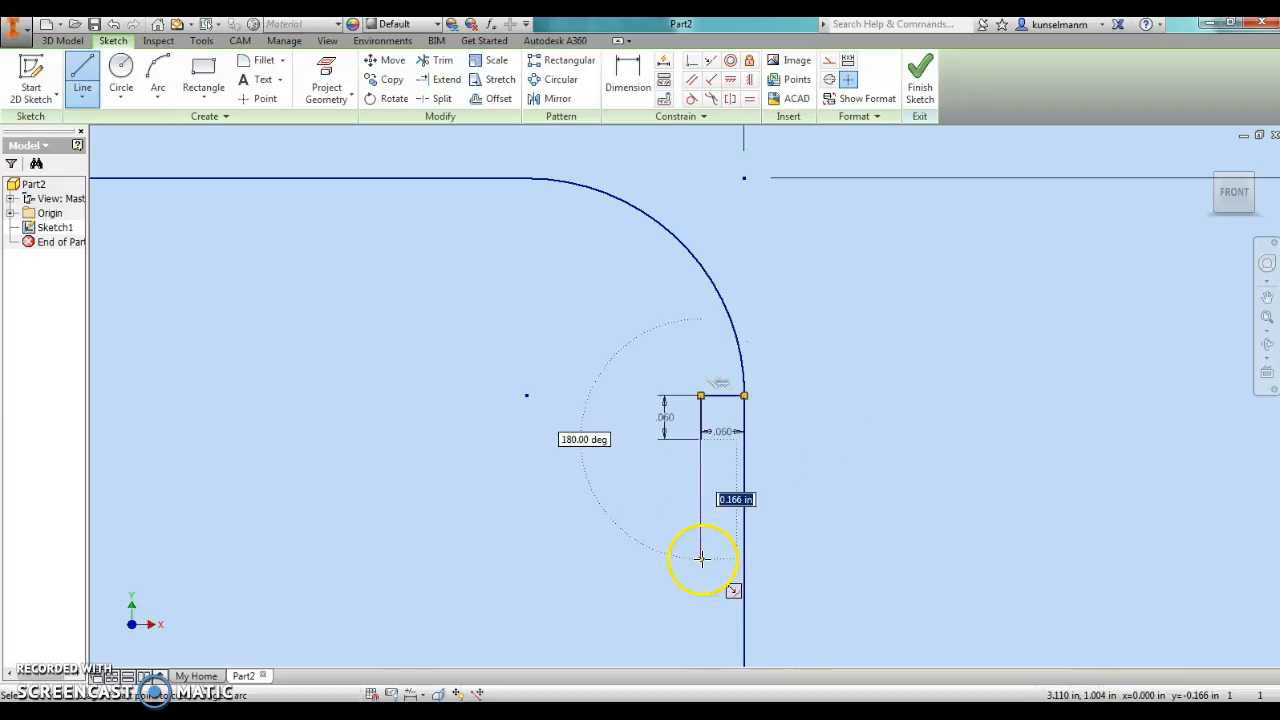
click(745, 437)
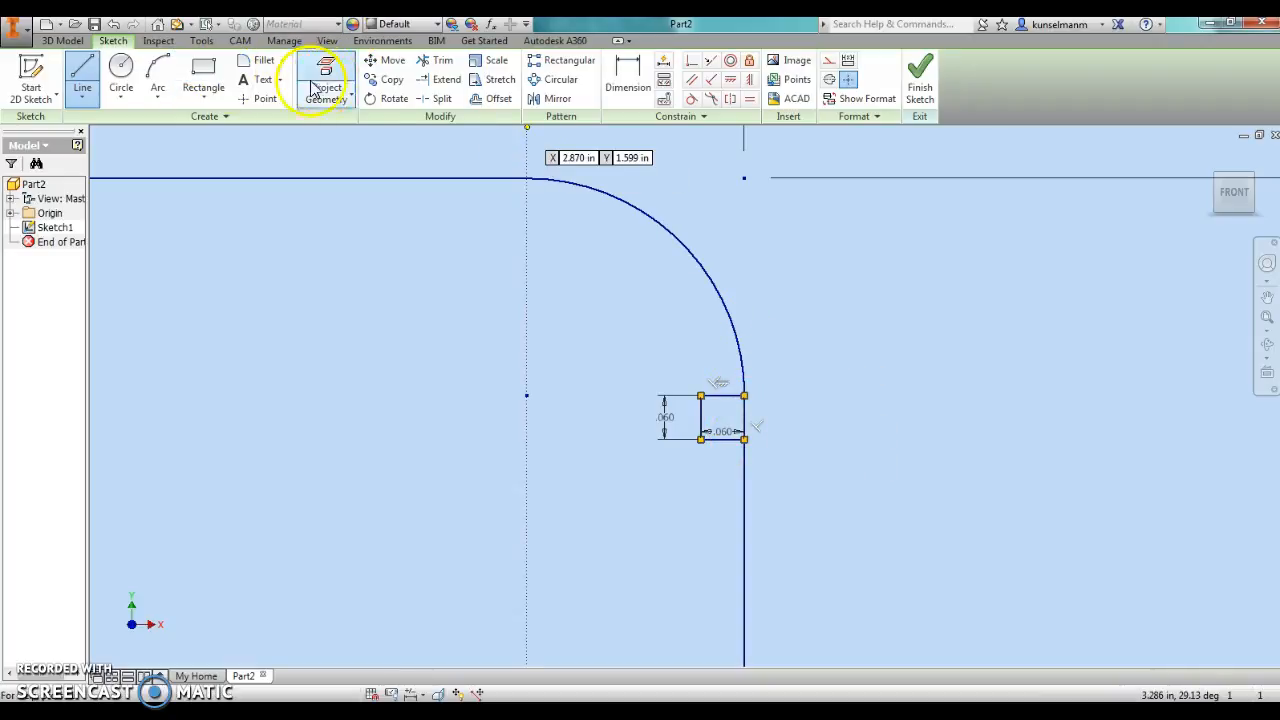
- Trim the right edge segment across the notch's mouth and finish the sketch
click(440, 70)
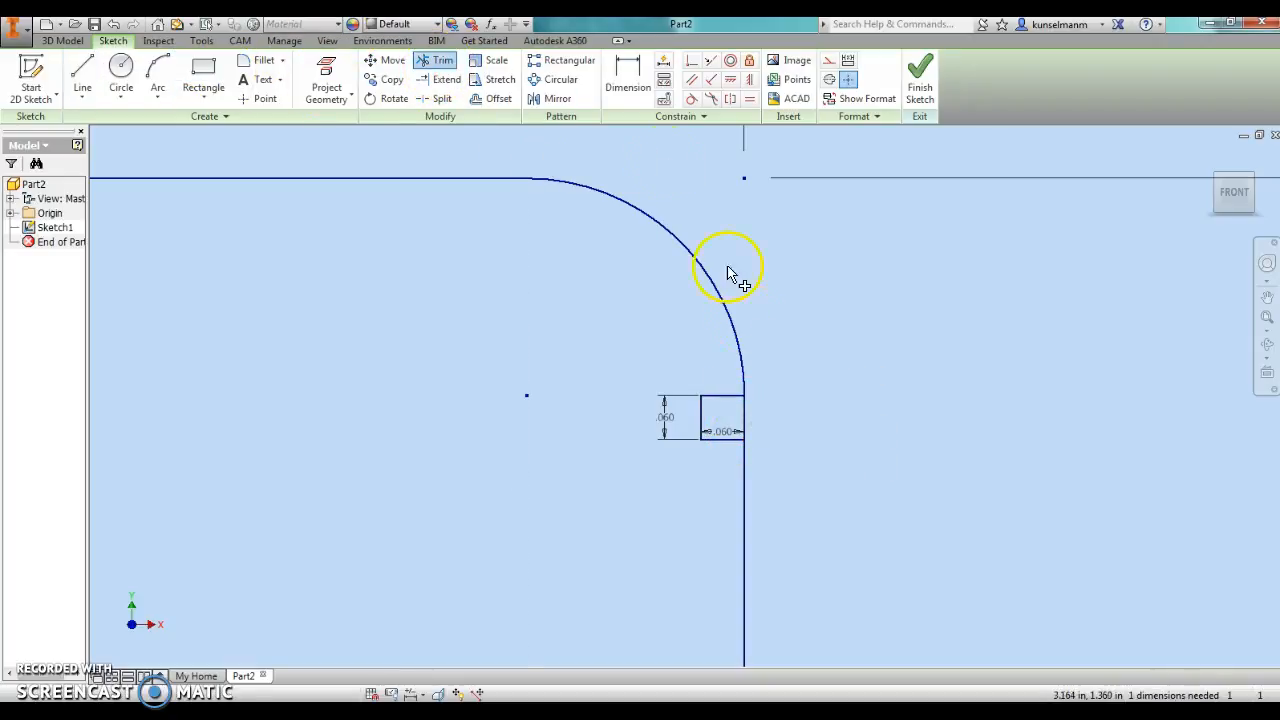
click(746, 428)
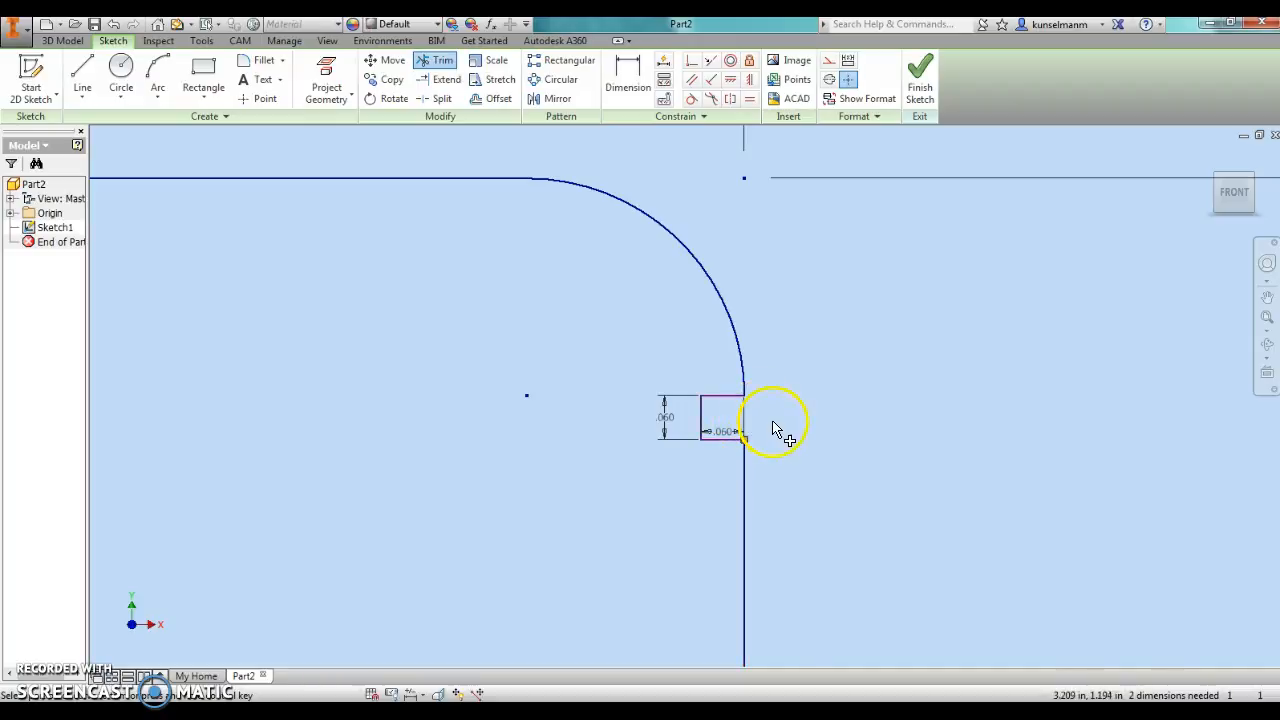
scroll(791, 523, down, 4)
scroll(470, 553, down, 3)
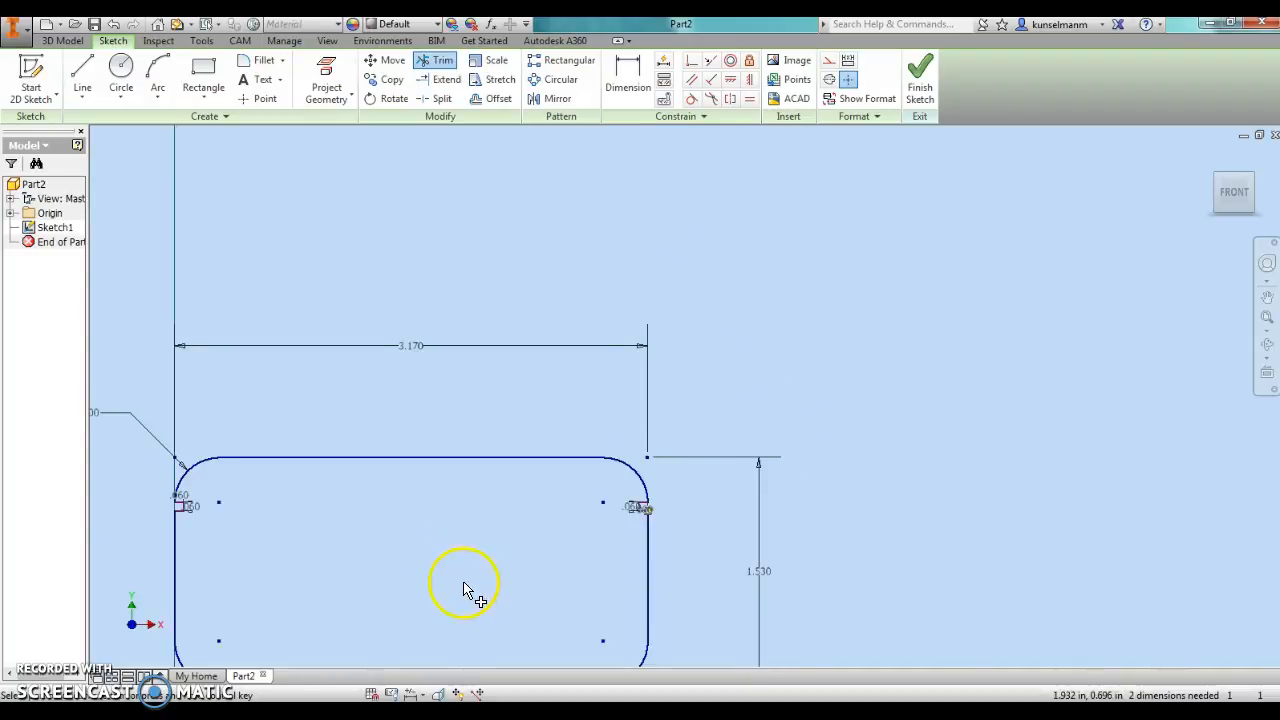
middle_drag(465, 590, 540, 510)
click(920, 72)
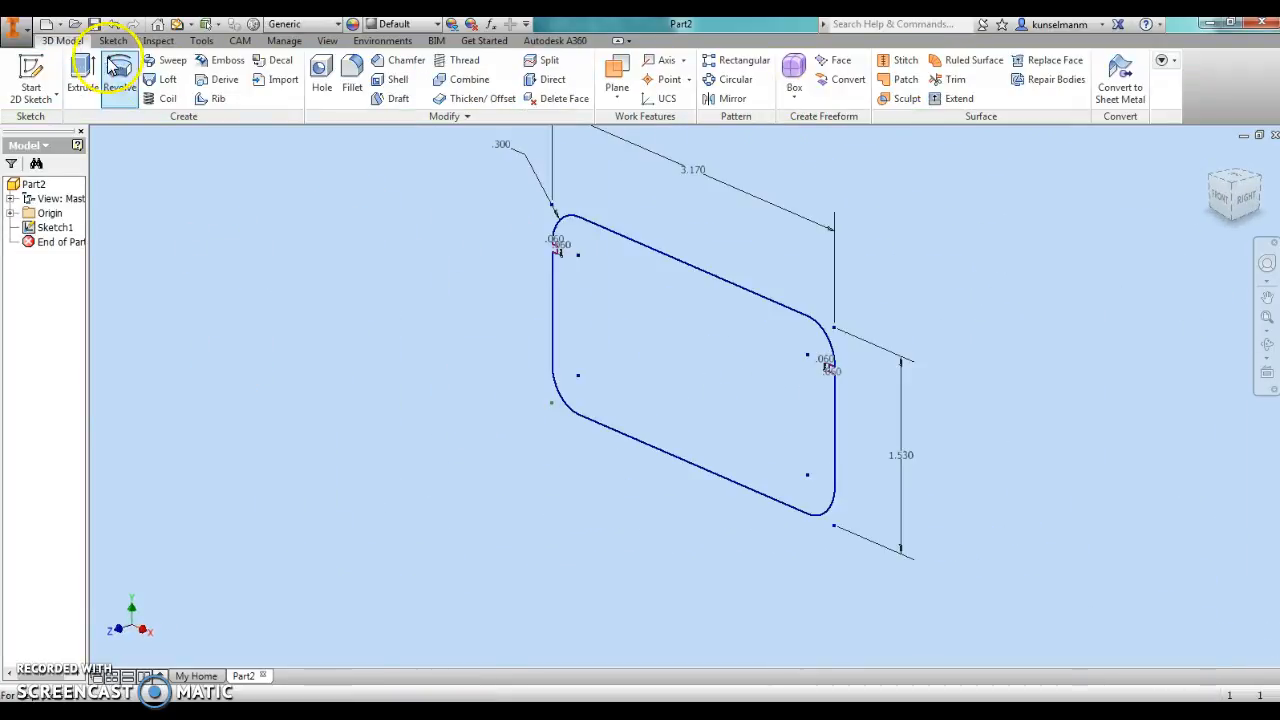
- Extrude the notched rounded-rectangle profile 3.17 in into a solid body
click(83, 75)
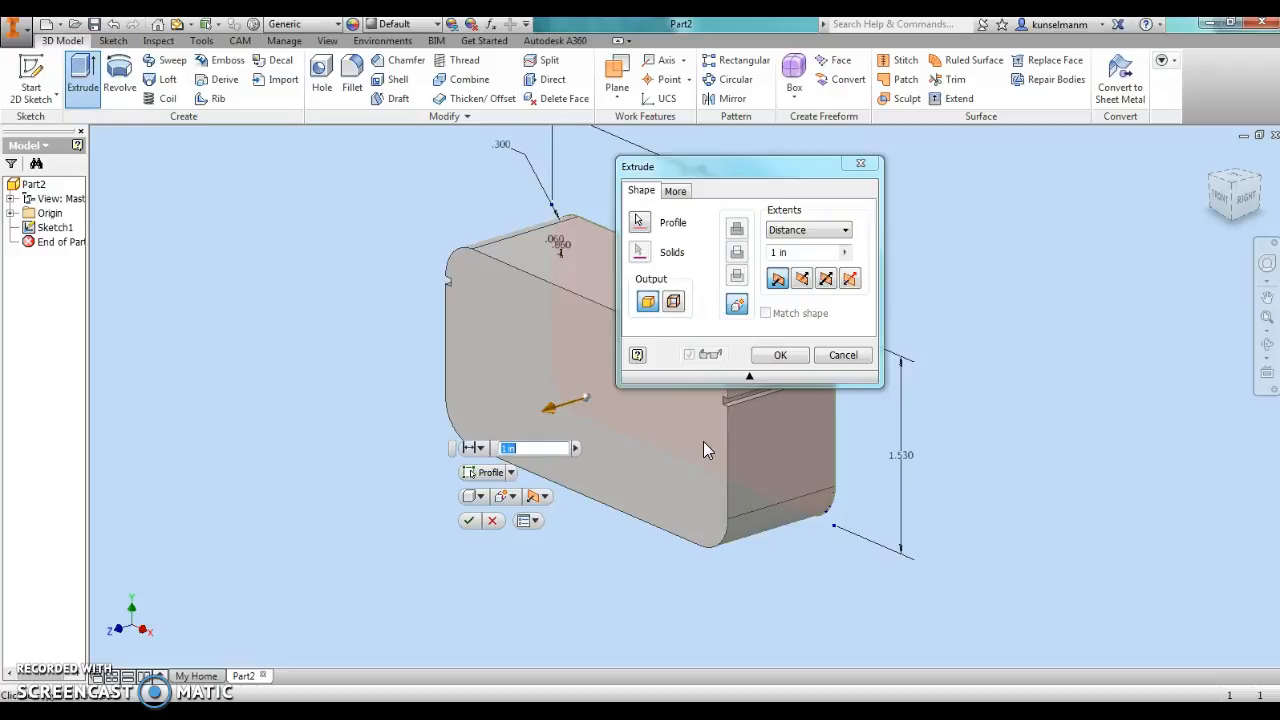
text(3.)
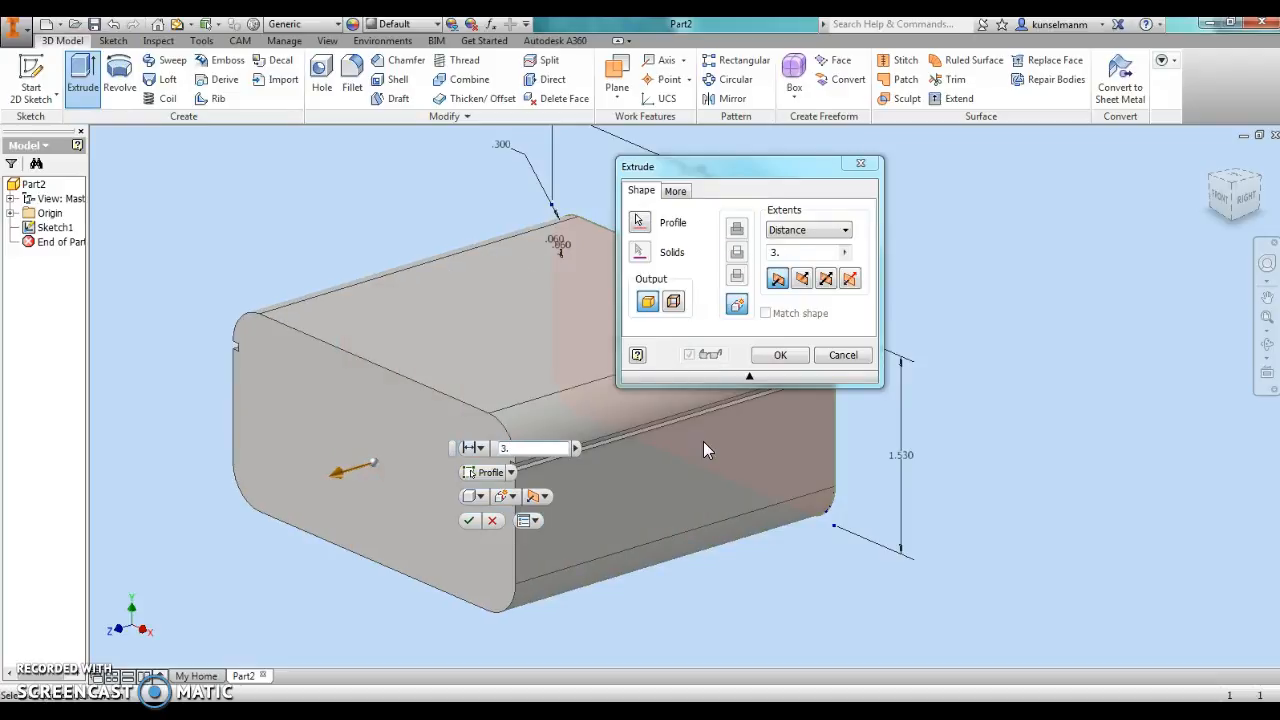
text(17)
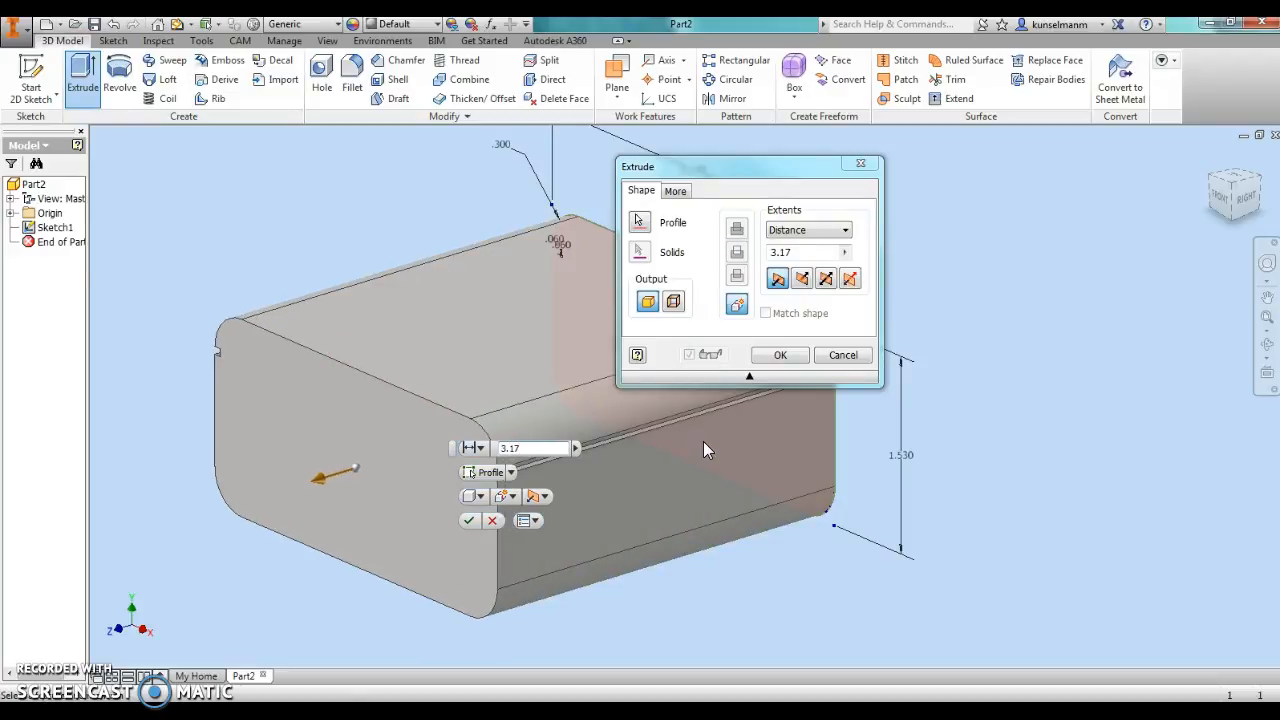
key(Return)
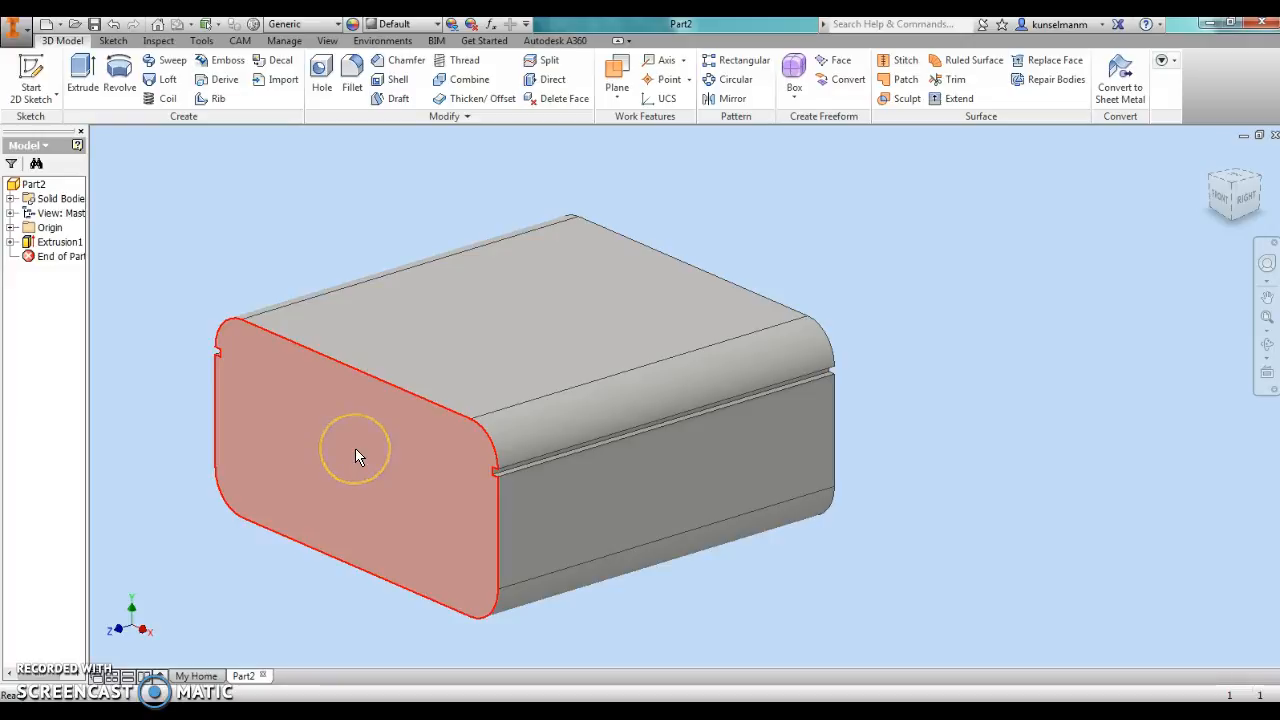
- Start a new sketch on the body's front face and draw an inner rectangle about 2.54 by 1.19 in
click(396, 440)
right_click(395, 452)
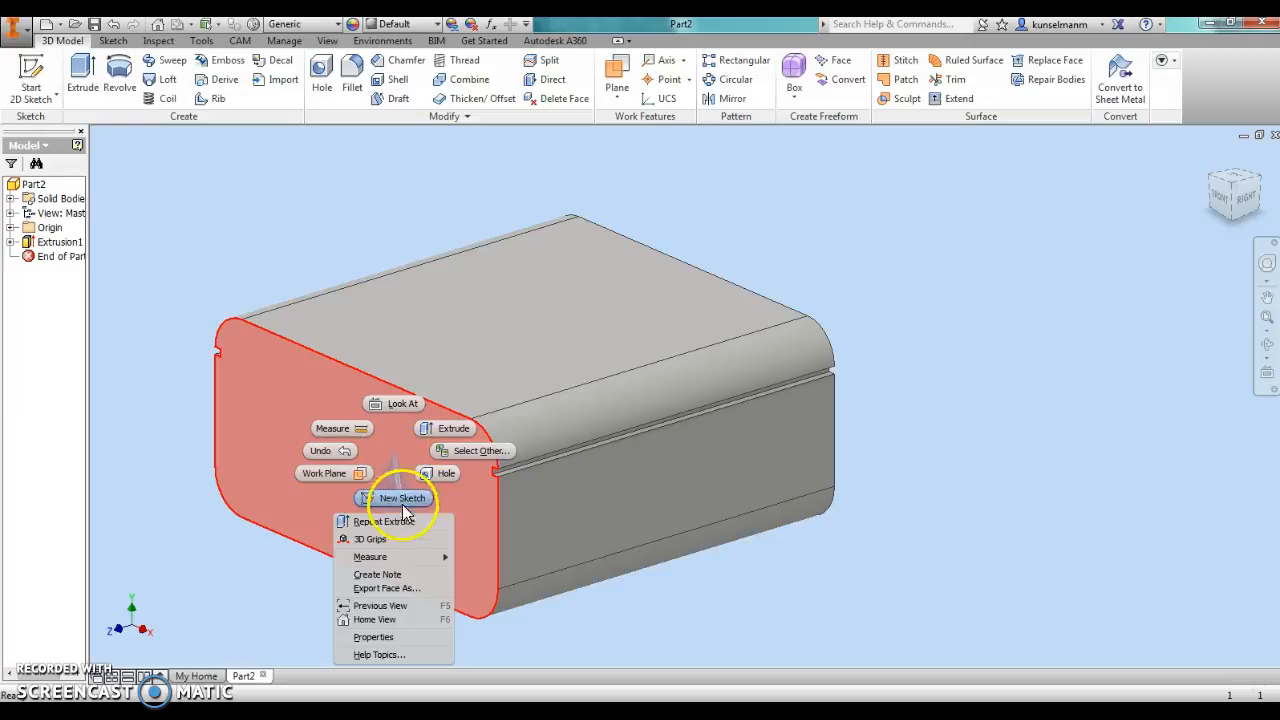
click(402, 497)
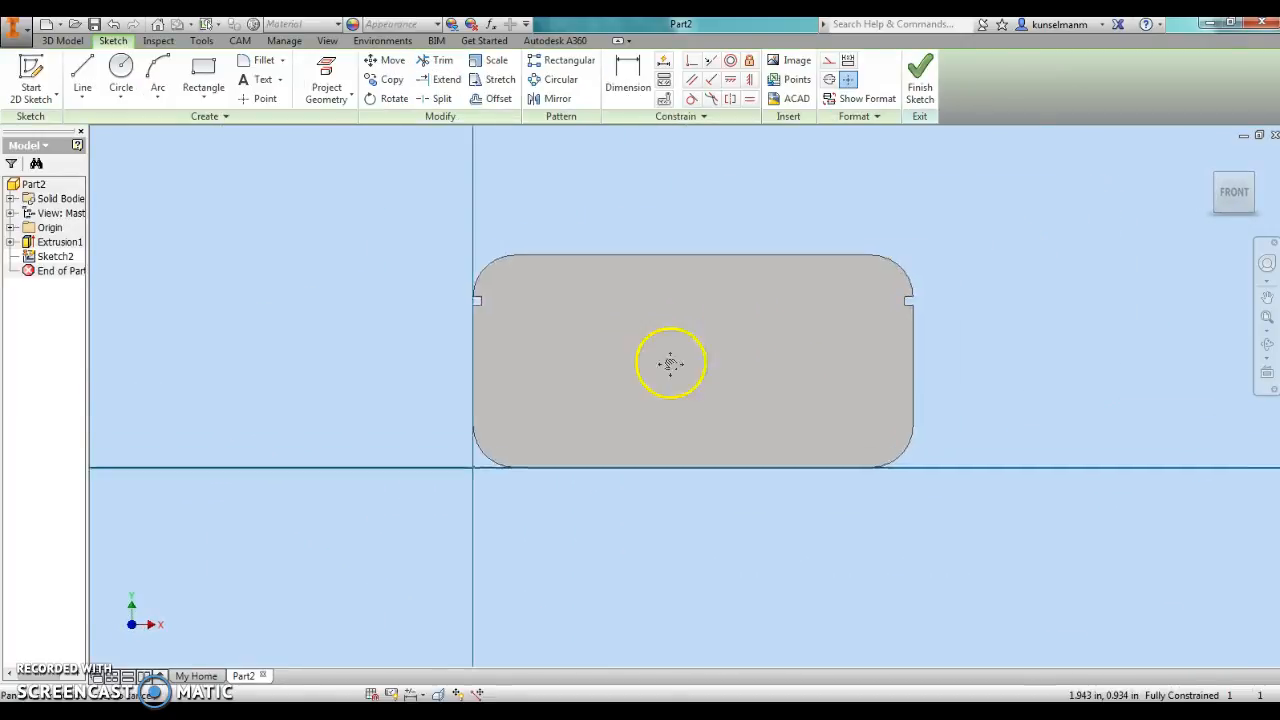
scroll(623, 380, up, 4)
middle_drag(486, 411, 627, 379)
click(203, 70)
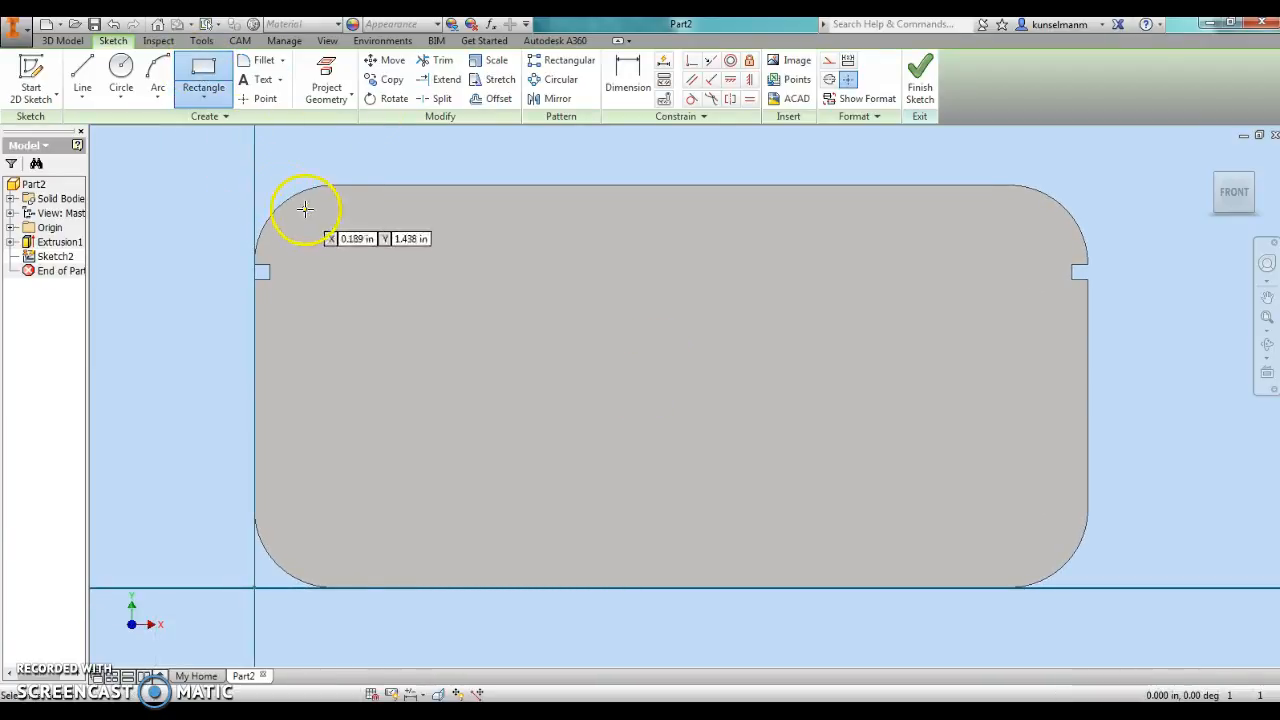
click(325, 234)
click(994, 545)
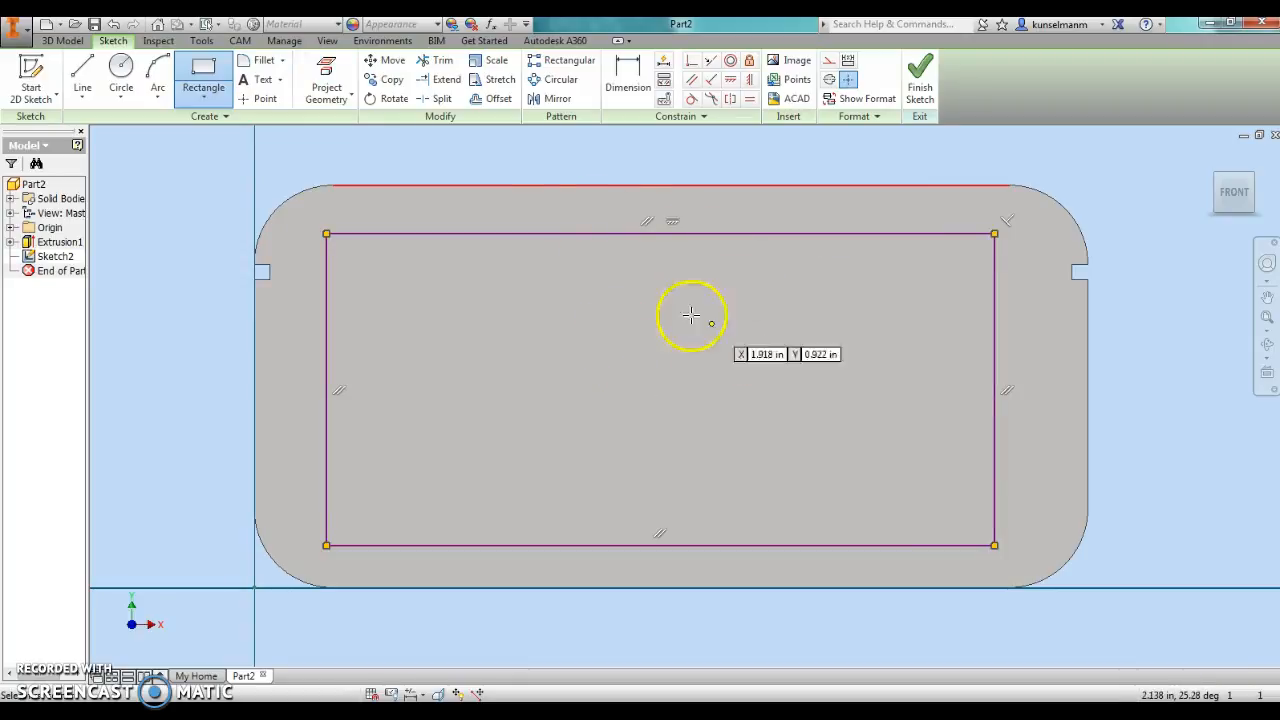
- Dimension the inner rectangle's width as 2.5 in, placing the dimension below the body
click(625, 92)
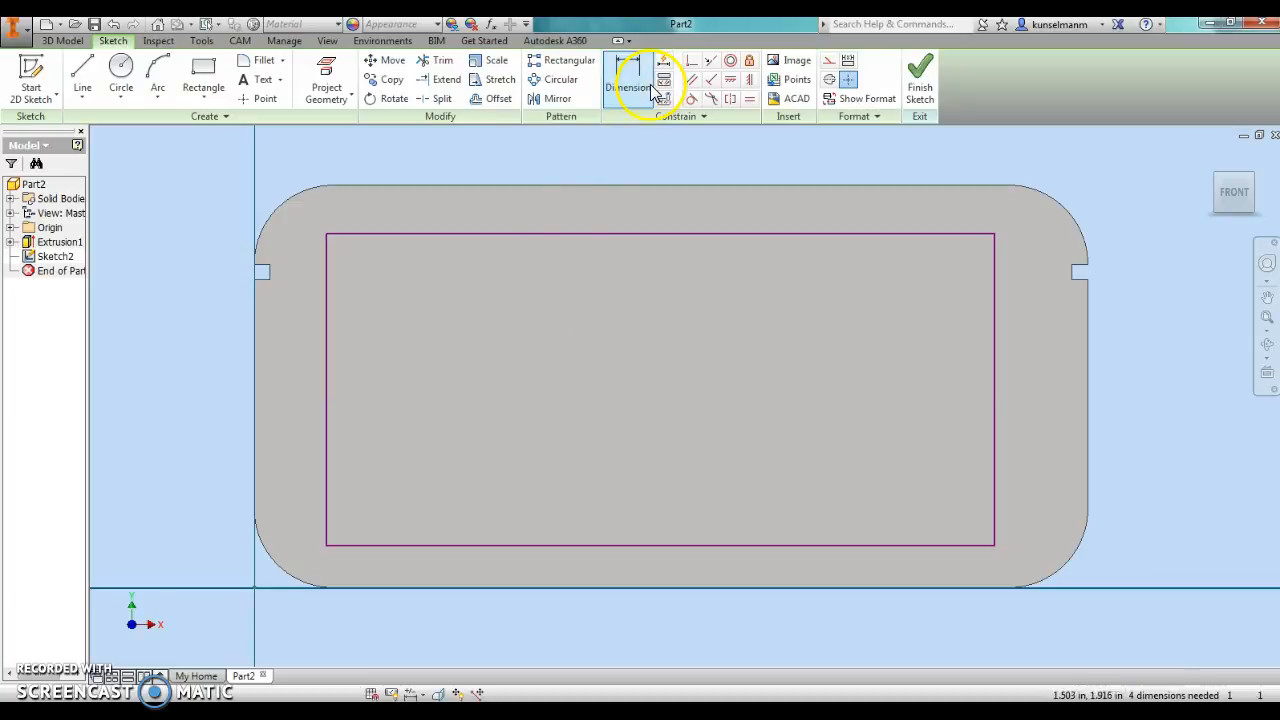
click(328, 386)
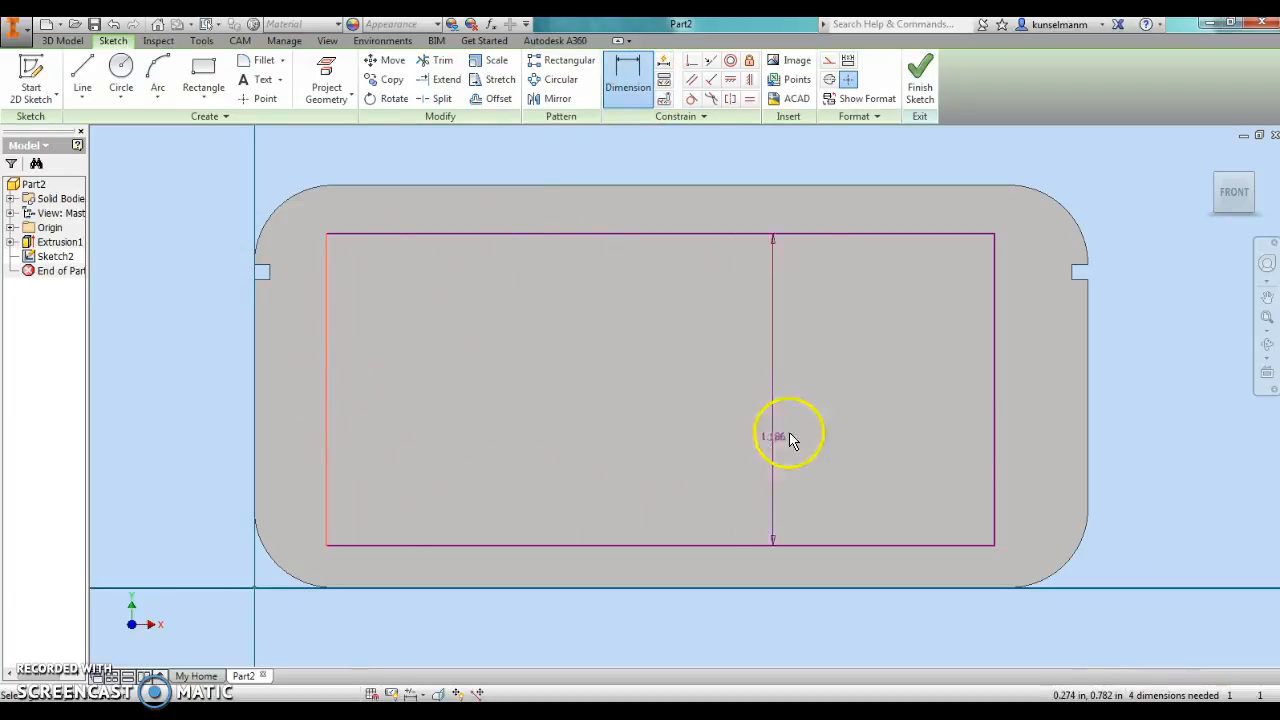
click(994, 403)
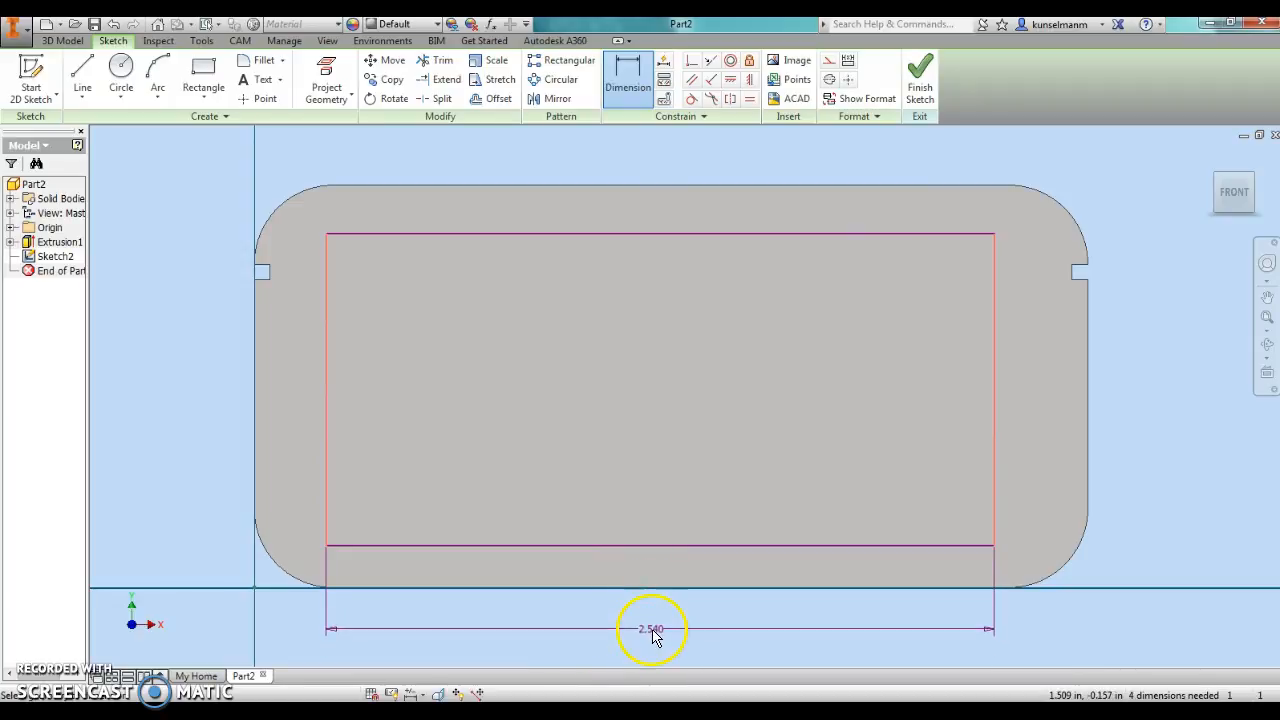
click(652, 634)
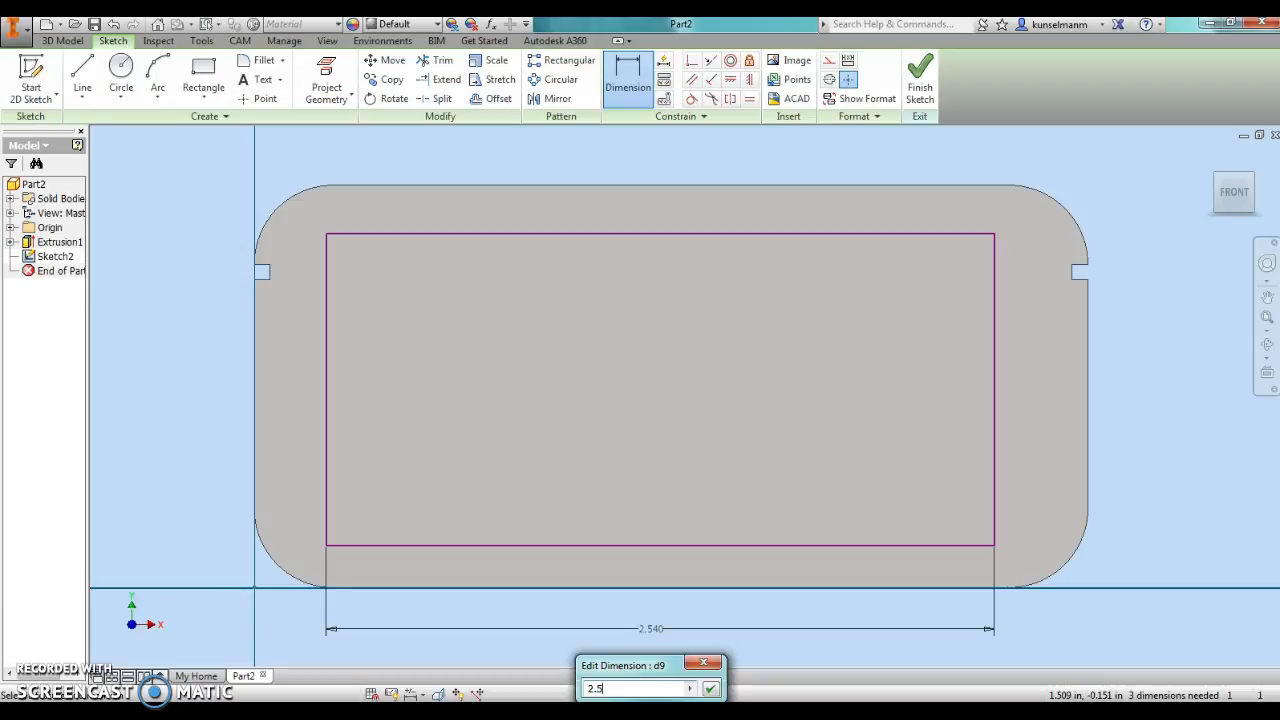
key(Return)
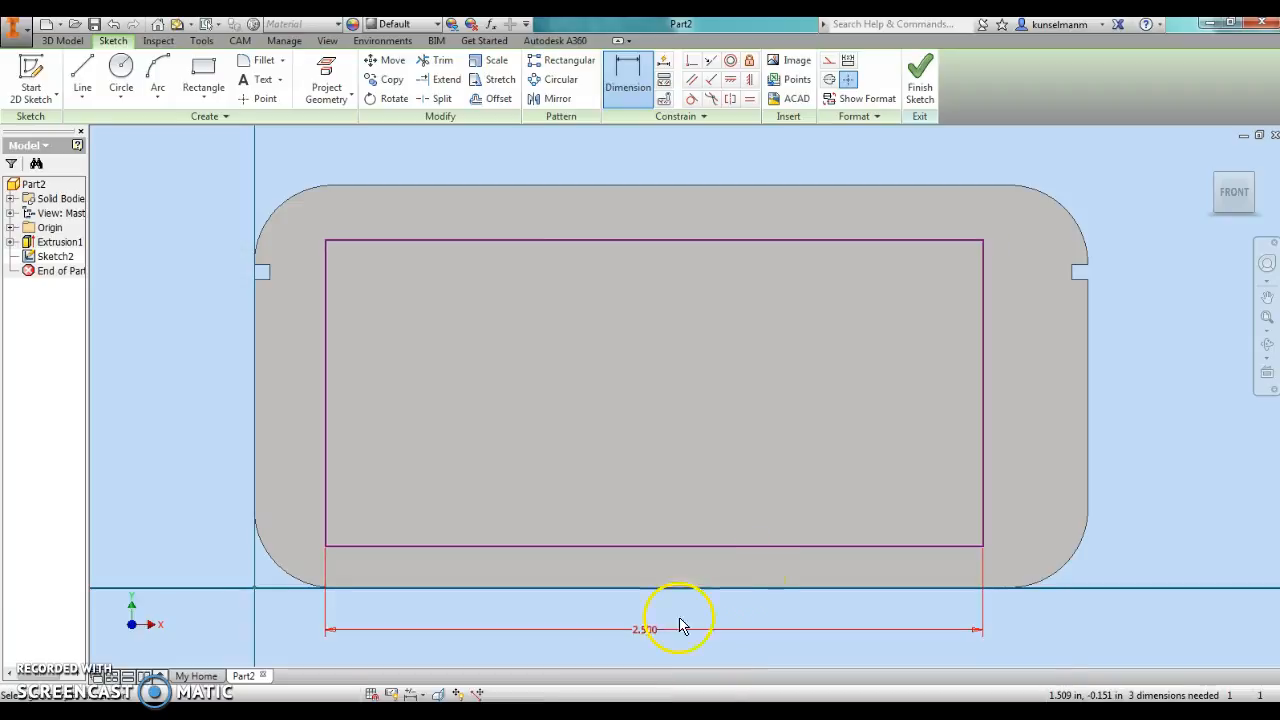
- Dimension the inner rectangle's height as 1 in, placing the dimension to the right of the body
click(871, 241)
click(842, 546)
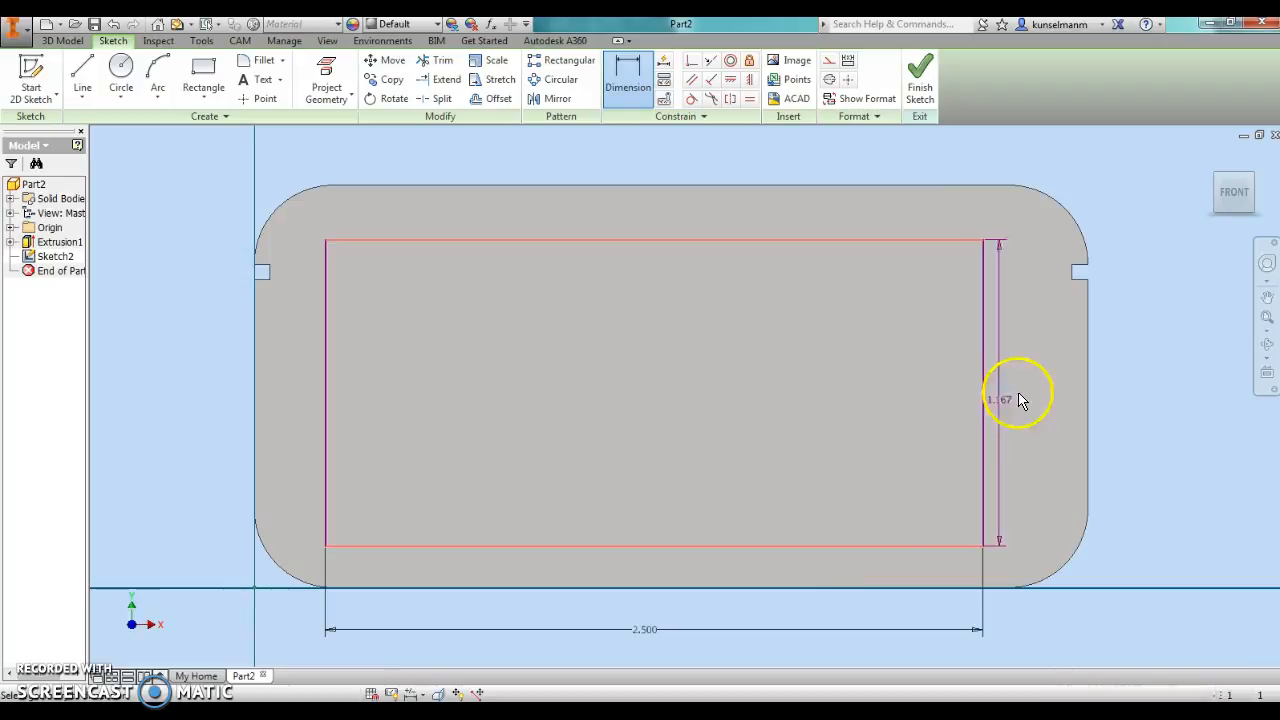
click(1154, 383)
text(1)
key(Return)
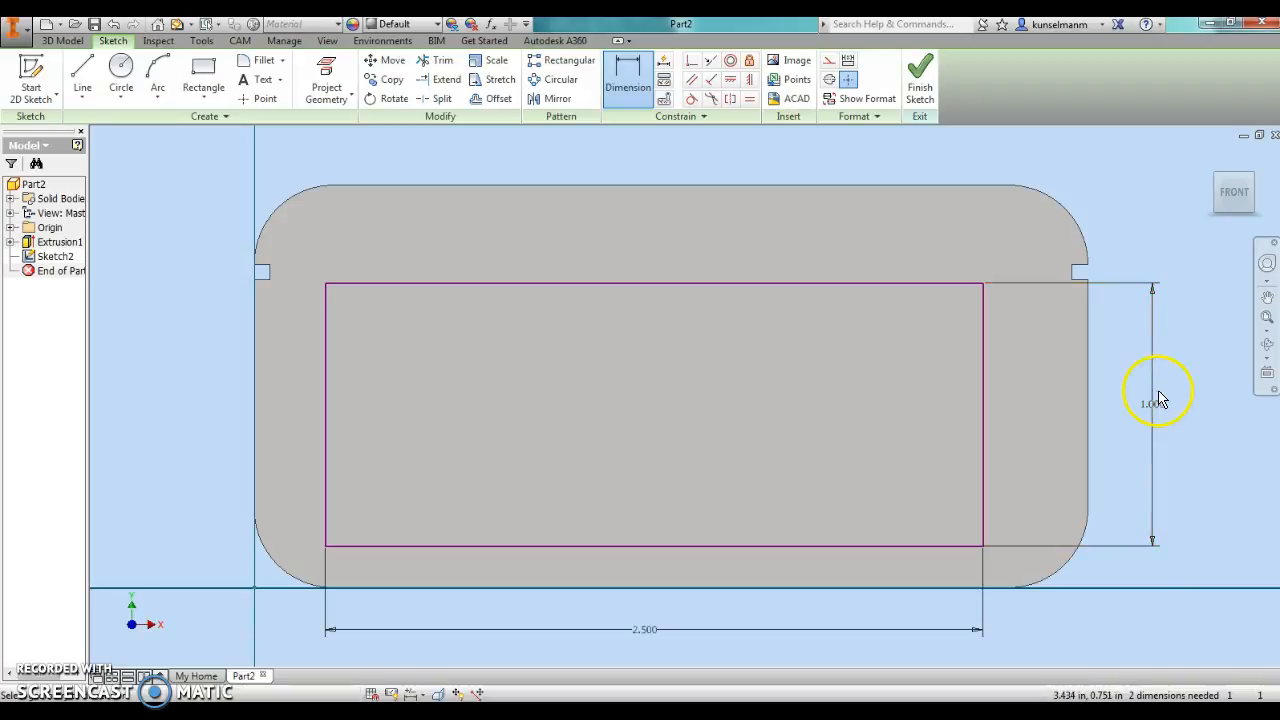
- Dimension the gap between the inner rectangle's right side and the body's right edge as 0.34 in
click(984, 373)
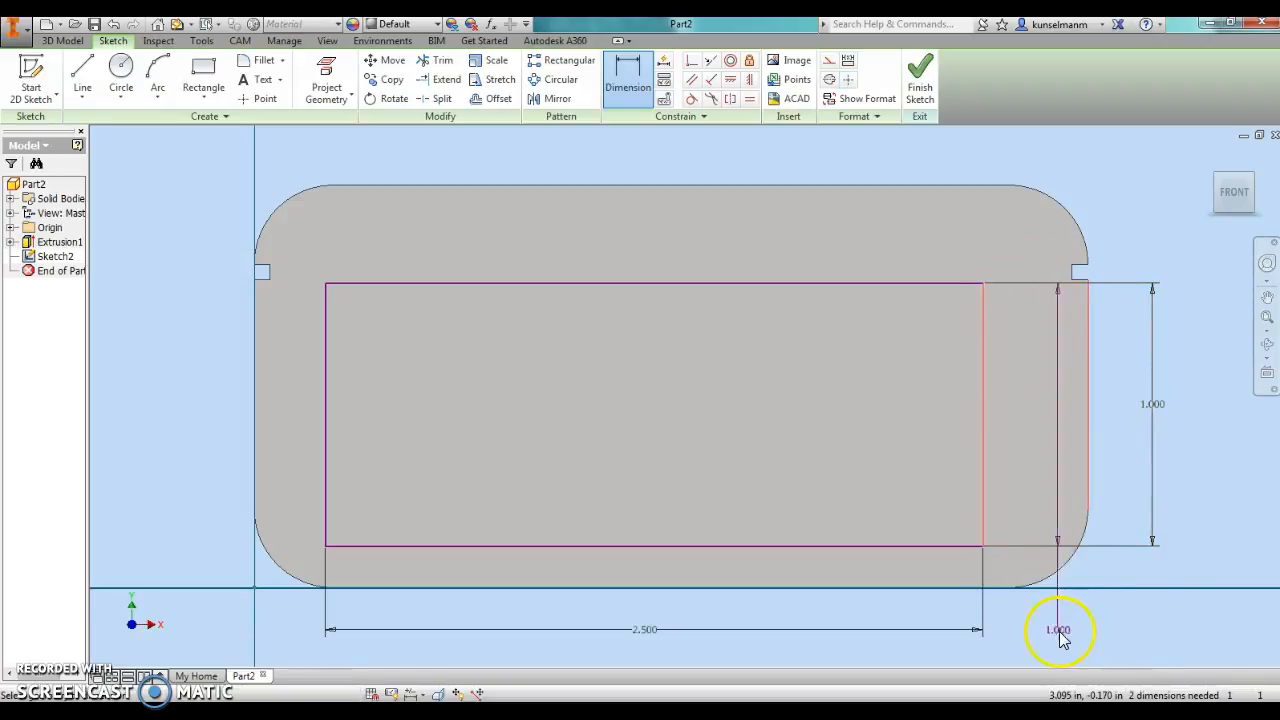
click(1090, 457)
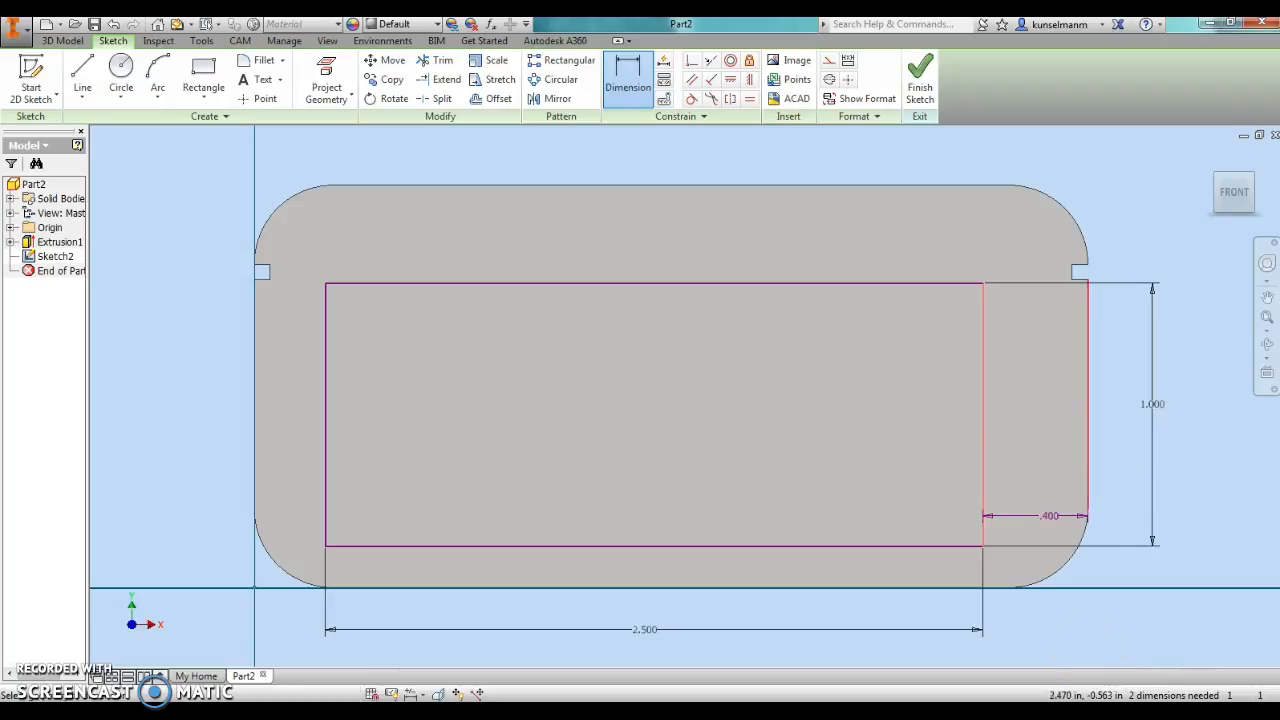
click(1044, 622)
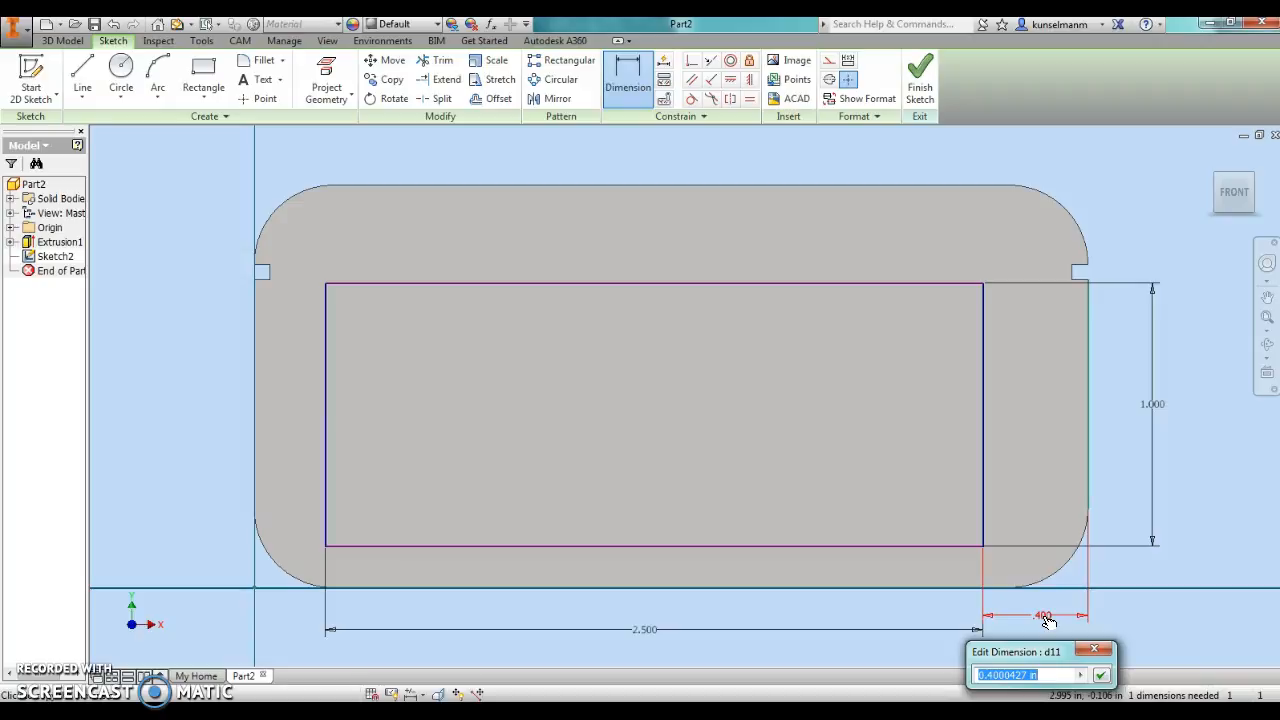
text(.3)
key(Return)
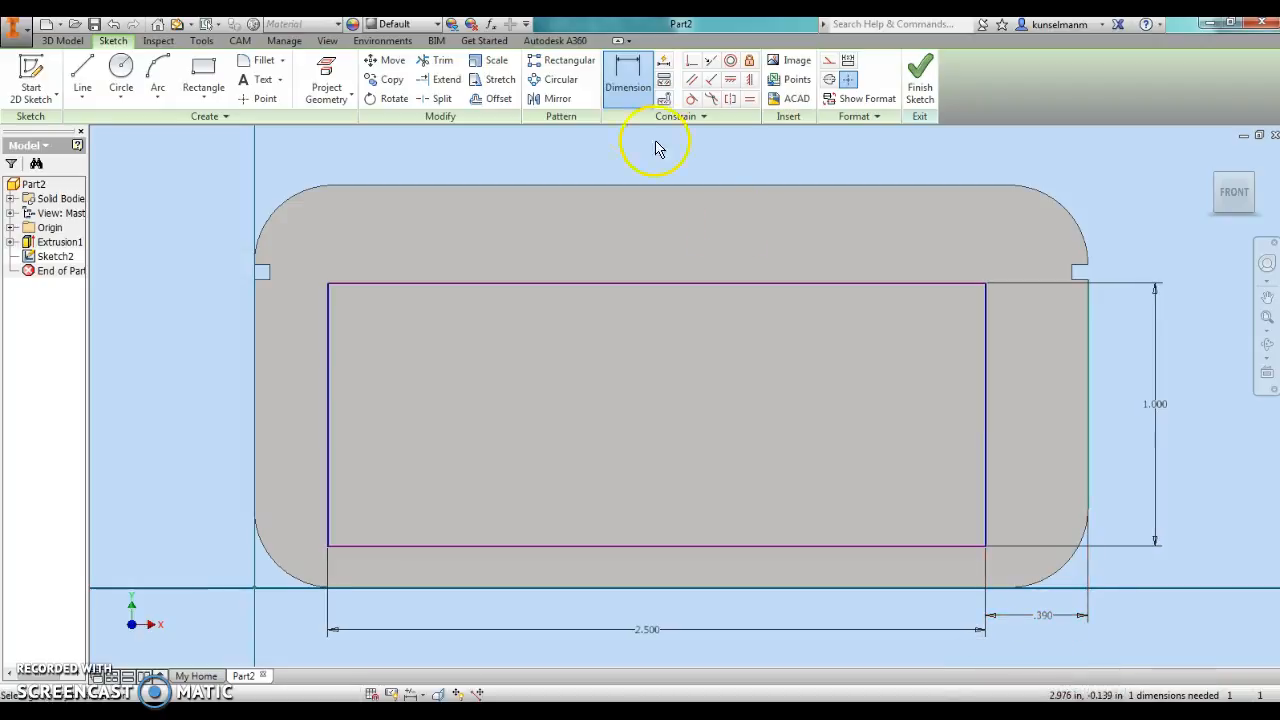
click(1043, 616)
drag(1012, 675, 991, 677)
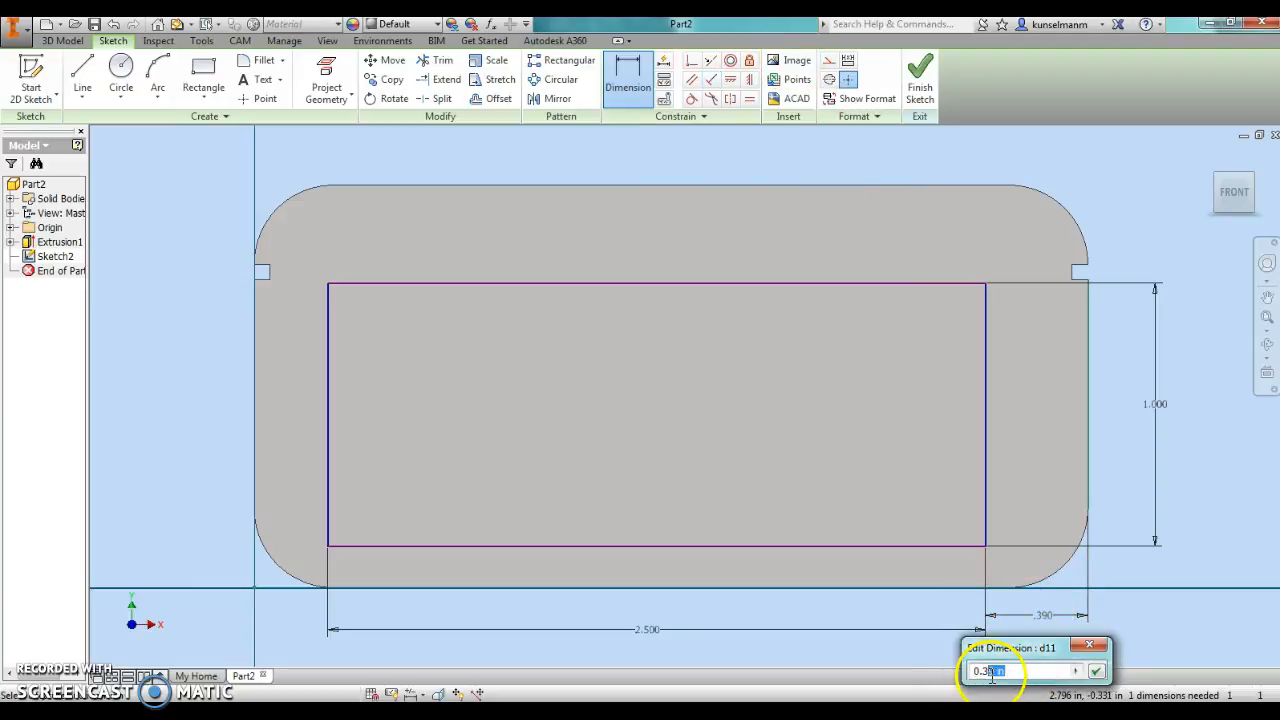
key(Return)
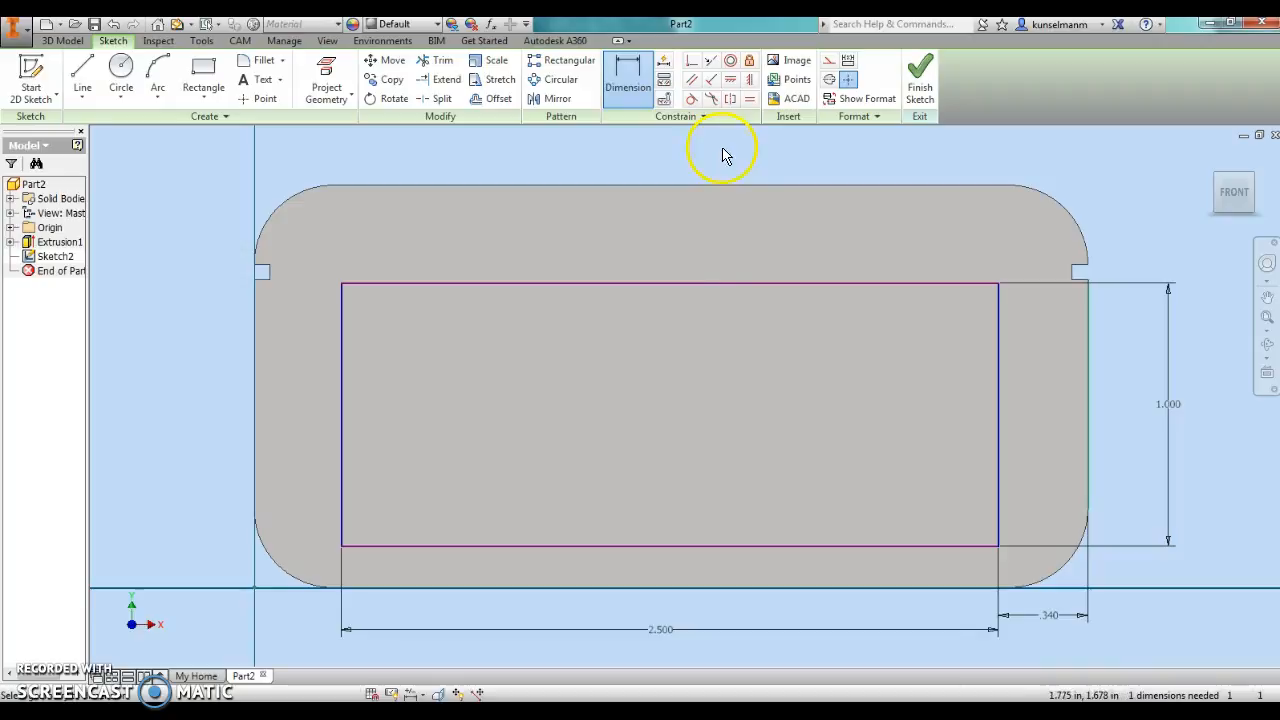
- Dimension the gap between the inner rectangle's top line and the body's top edge as 0.27 in
click(737, 285)
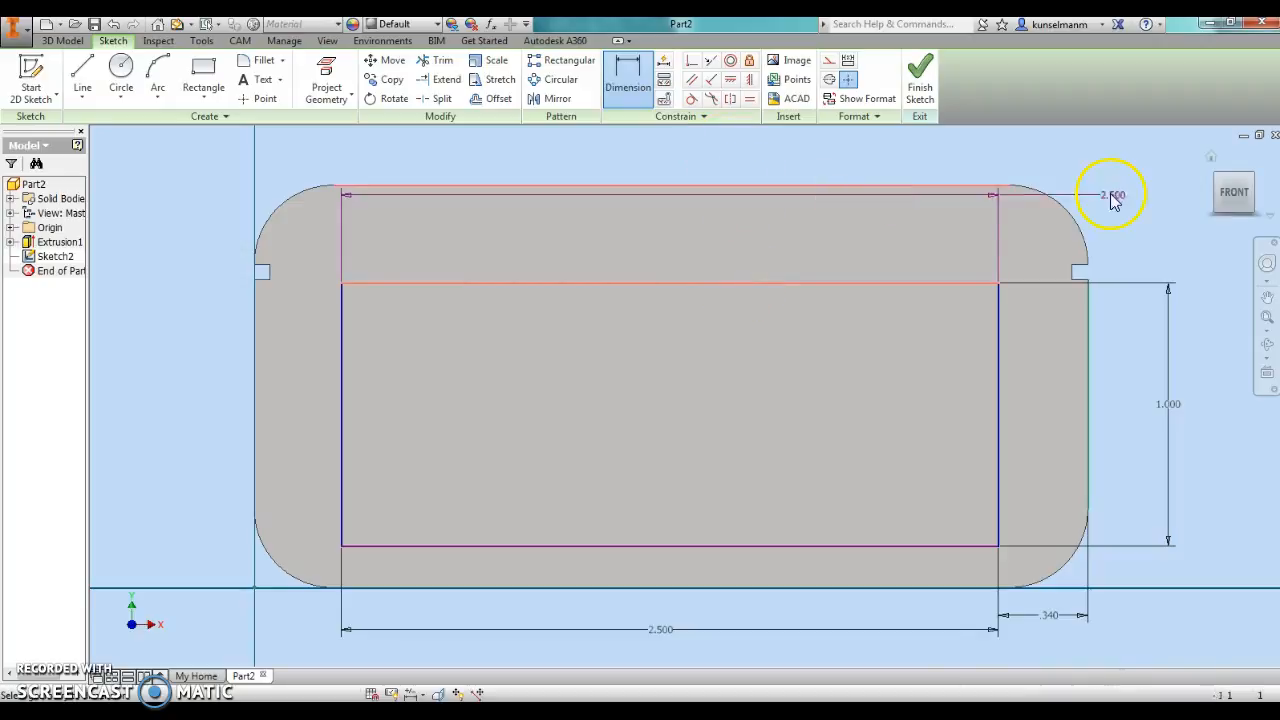
click(766, 188)
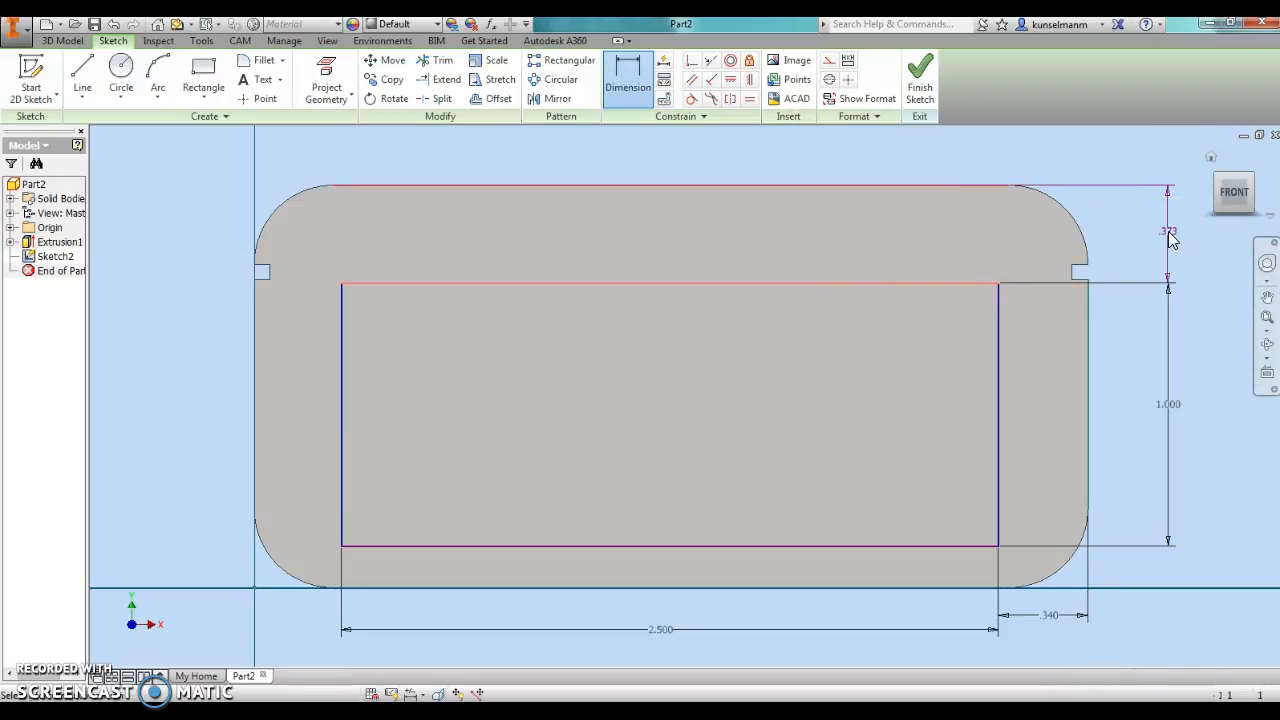
click(1171, 238)
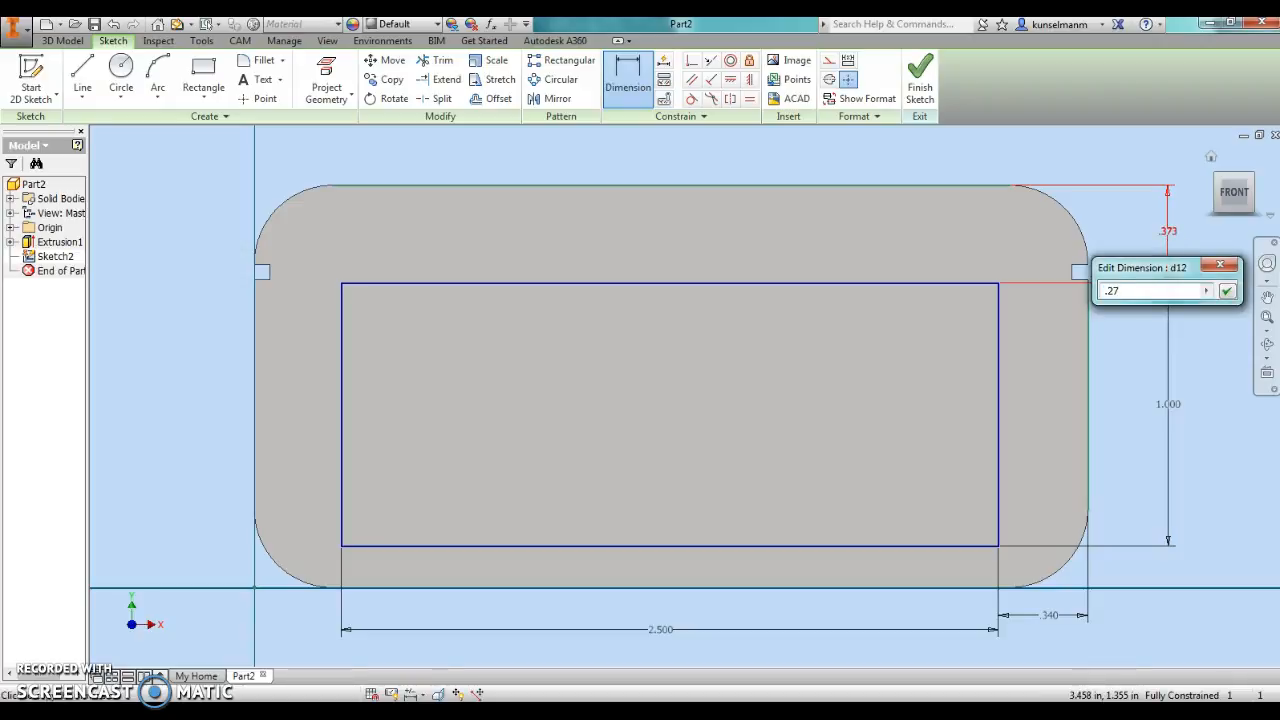
key(Return)
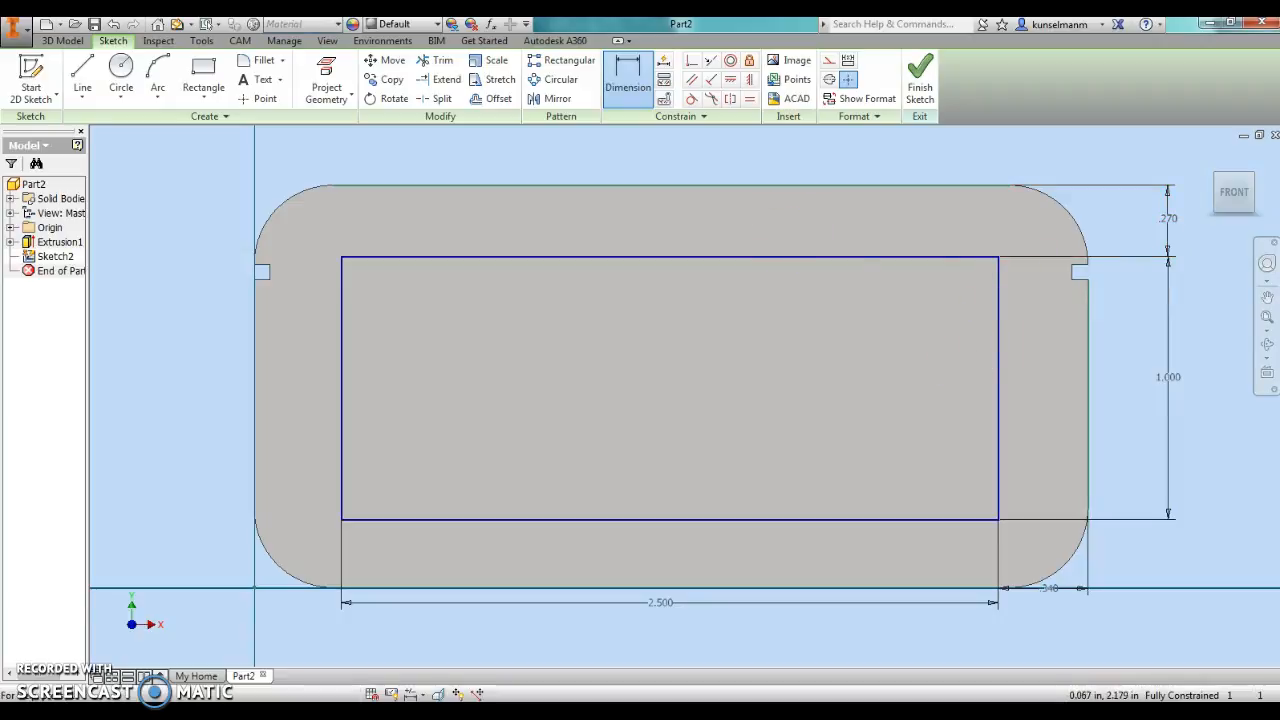
- Round all four corners of the inner rectangle with 0.2 in fillets and finish the sketch
click(262, 63)
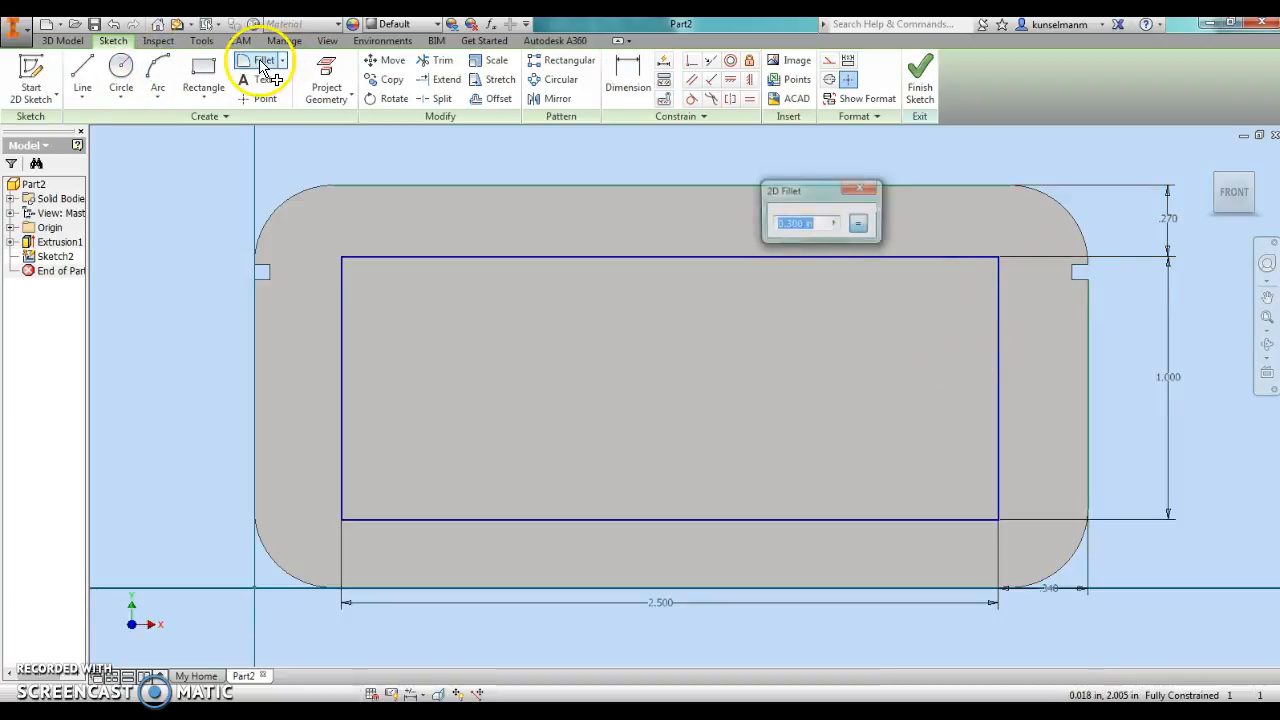
text(.2)
click(372, 259)
click(343, 282)
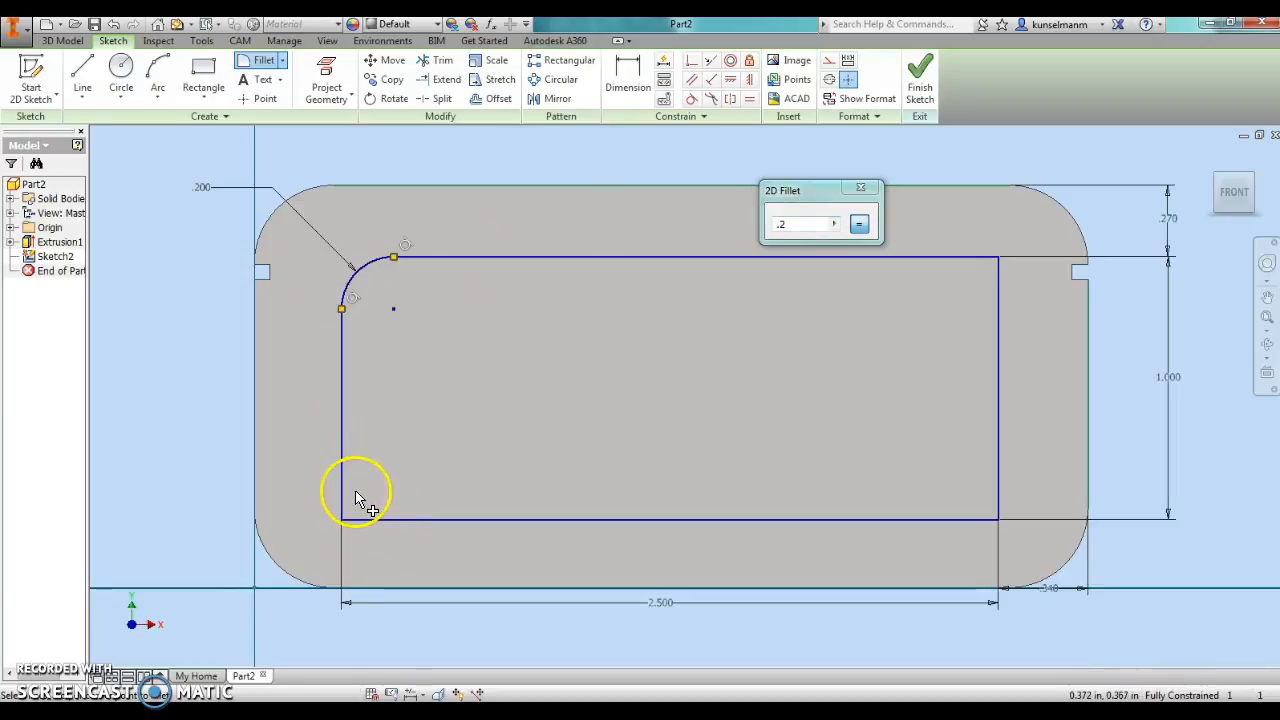
click(349, 509)
click(356, 518)
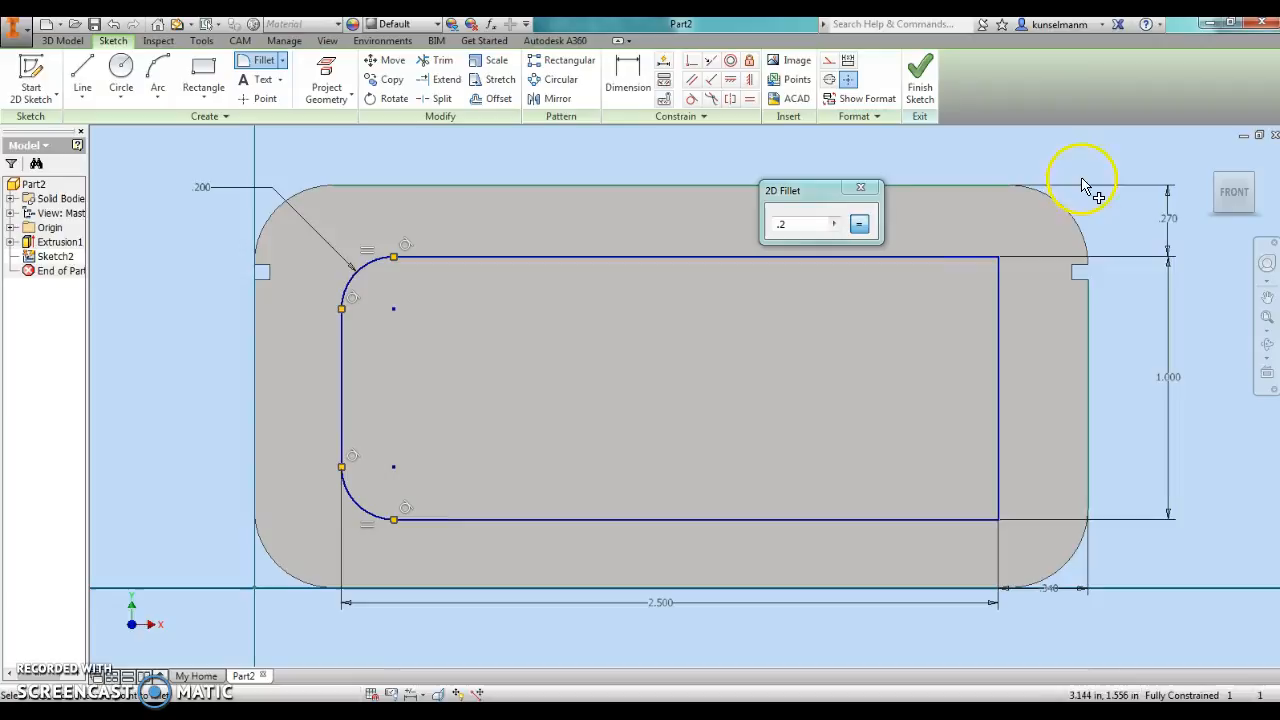
click(960, 257)
click(997, 275)
click(985, 522)
click(998, 491)
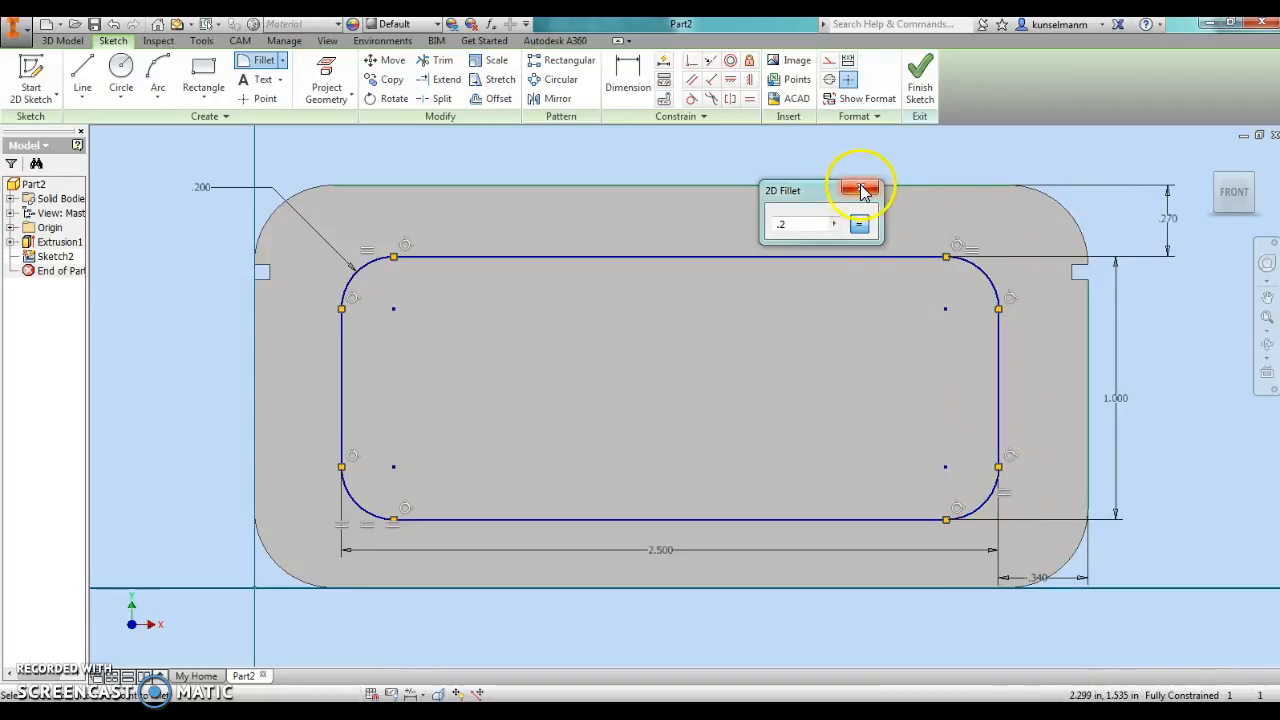
click(920, 82)
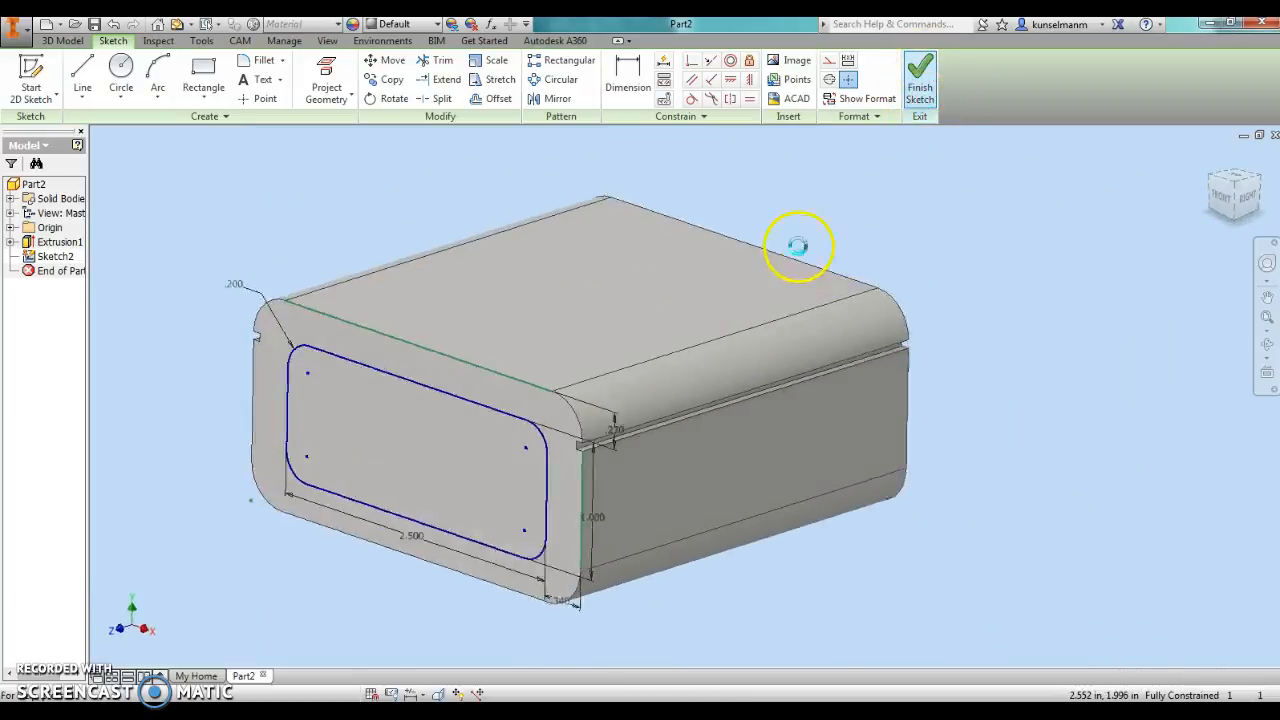
- Cut the rounded inner rectangle 0.57 in deep into the front of the body with Extrude
click(83, 75)
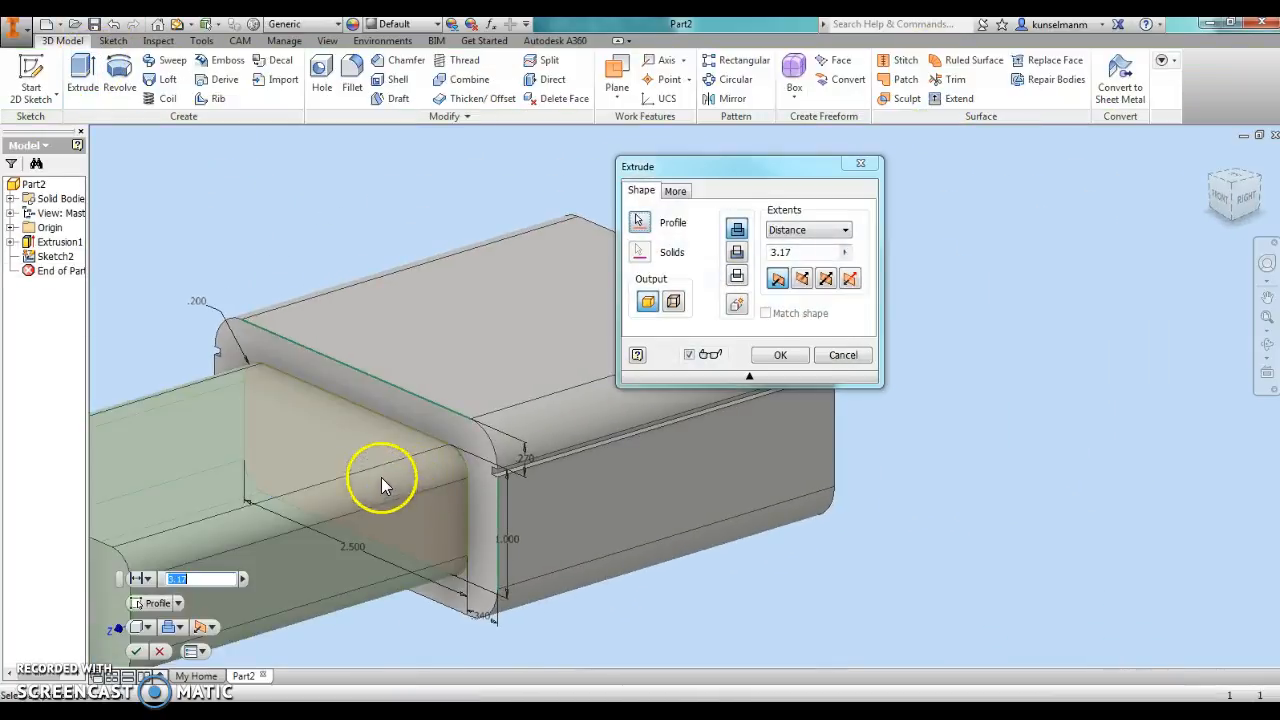
scroll(368, 492, down, 2)
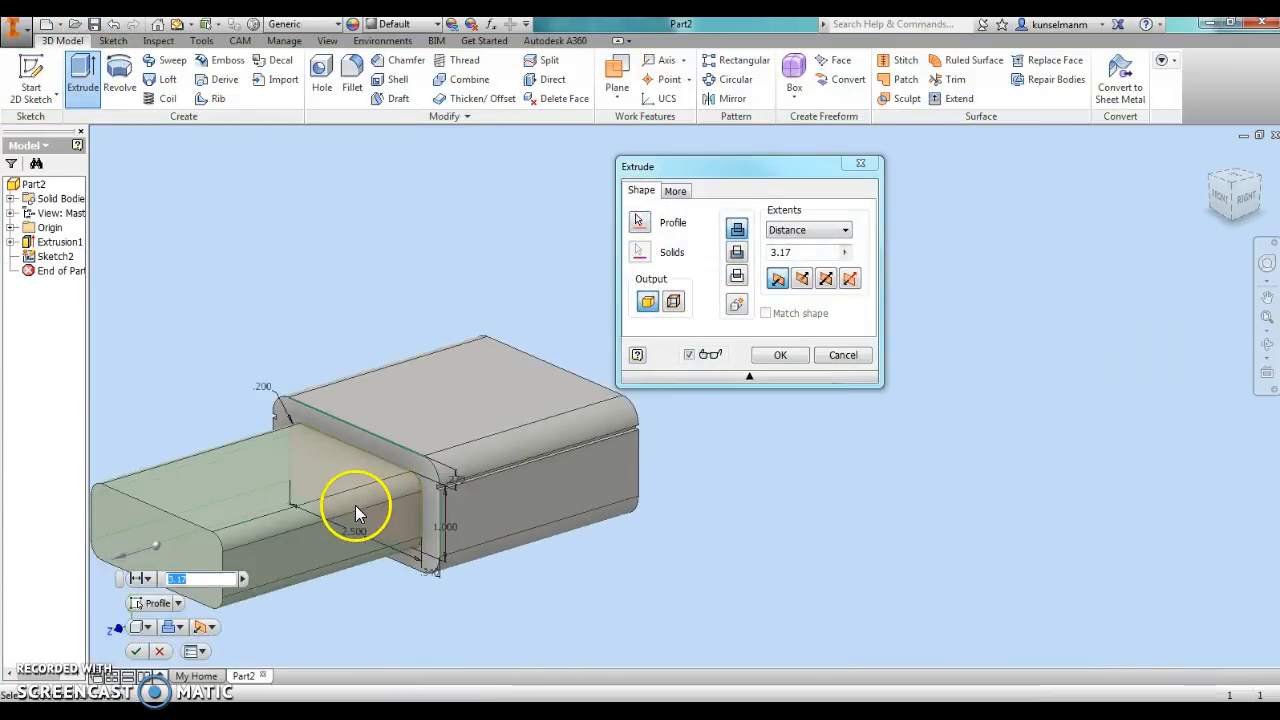
click(737, 254)
click(814, 251)
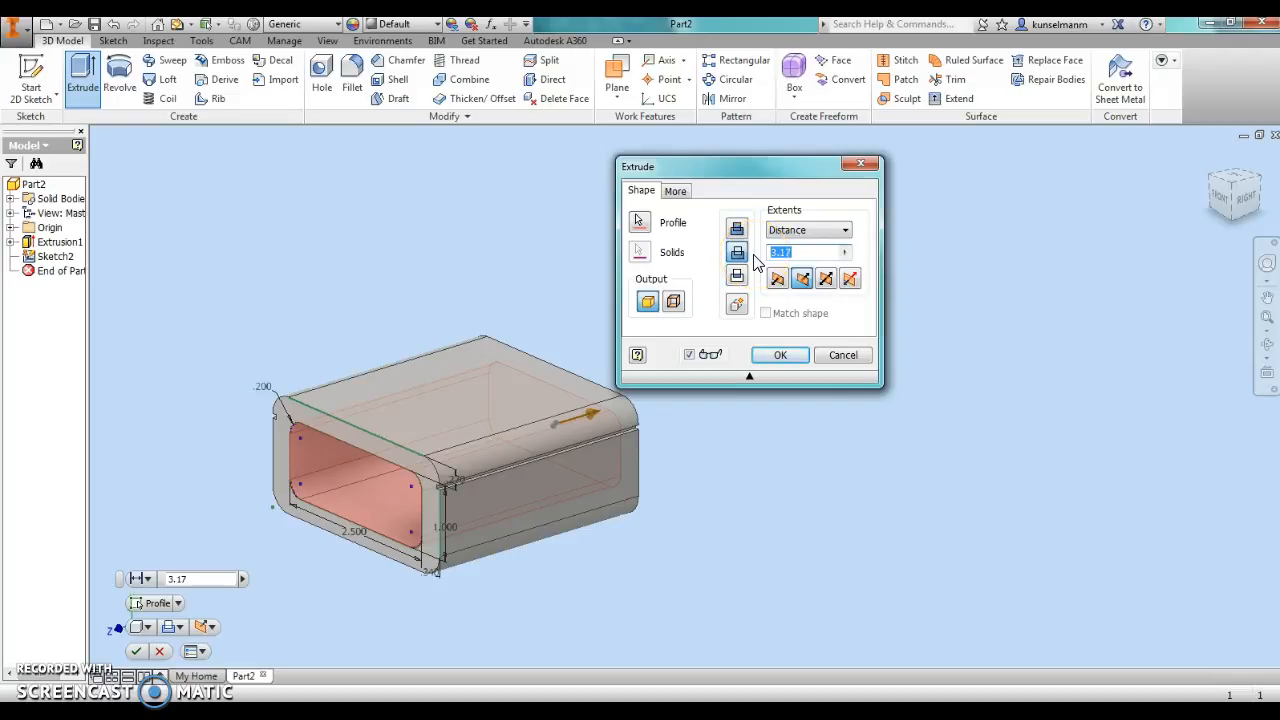
text(.57)
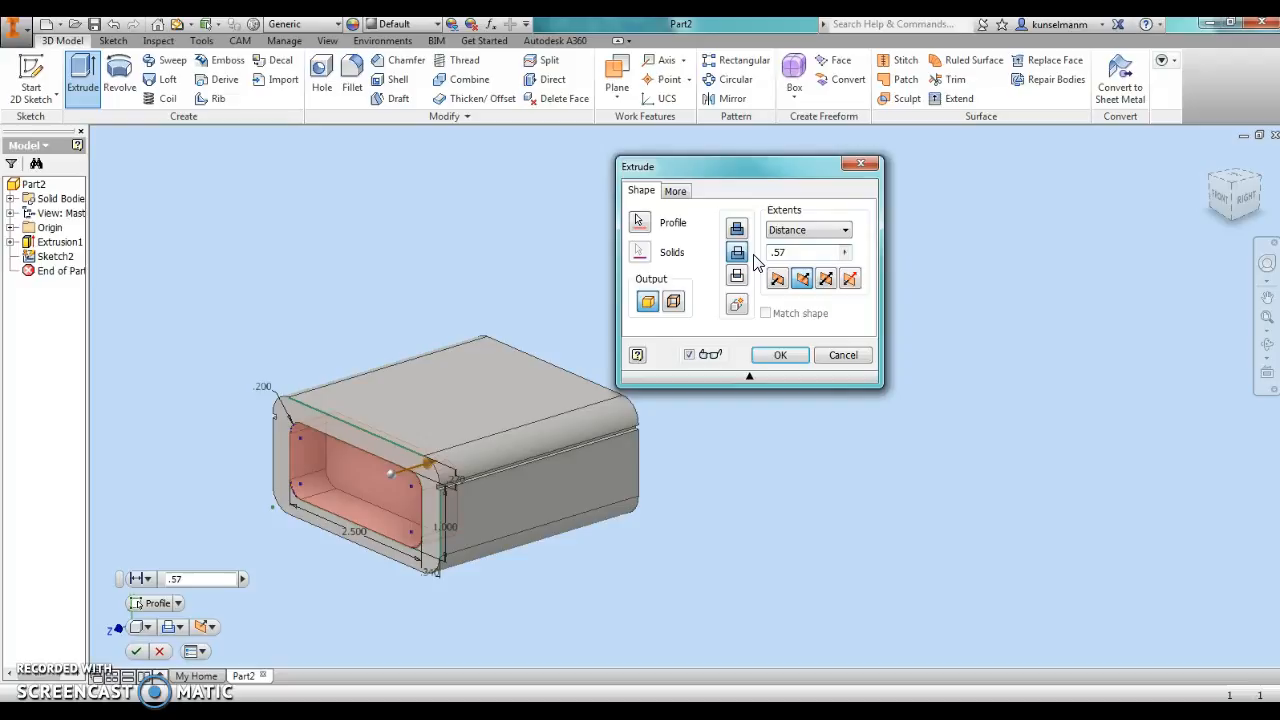
key(Return)
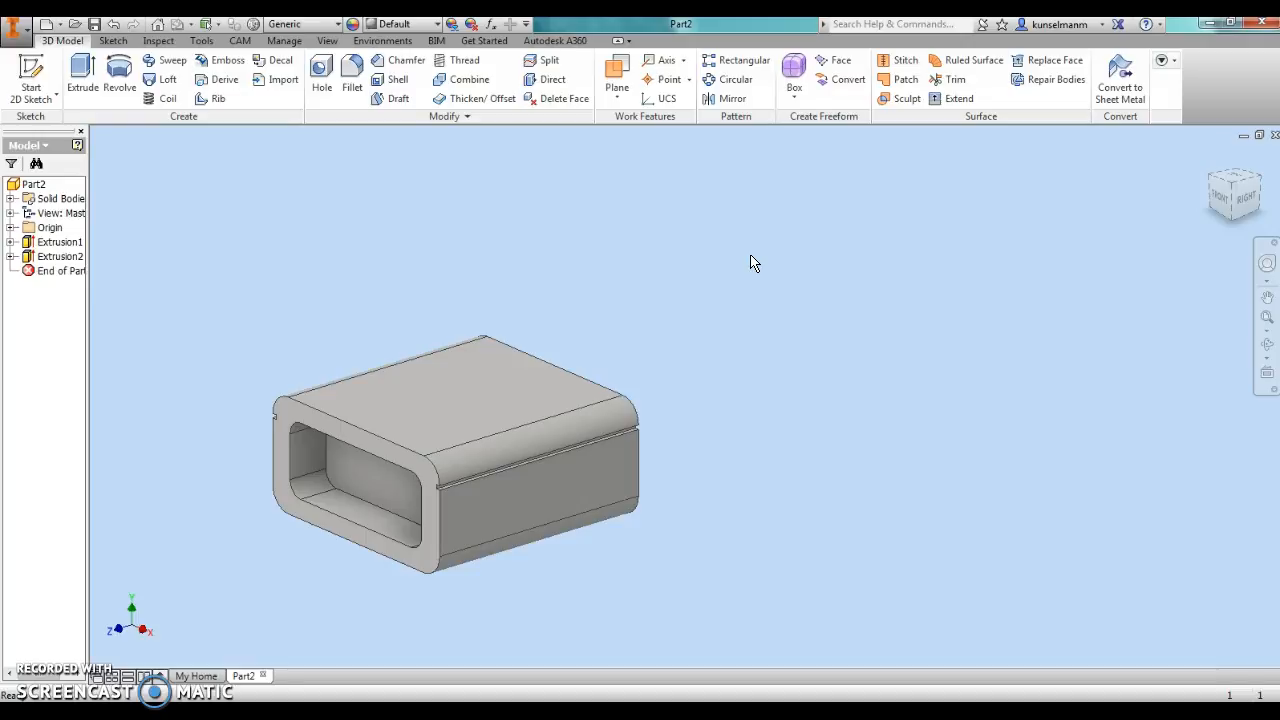
- Assign the Wood (Birch) material to the part
click(314, 25)
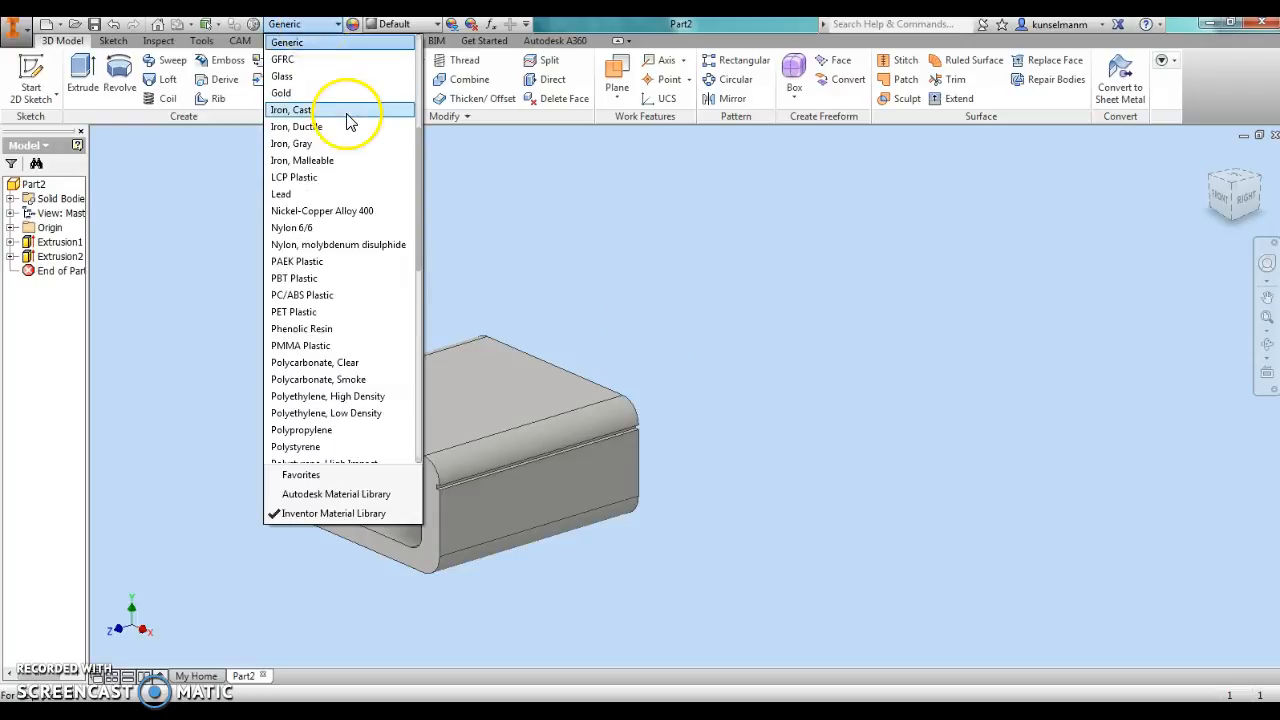
scroll(350, 345, down, 5)
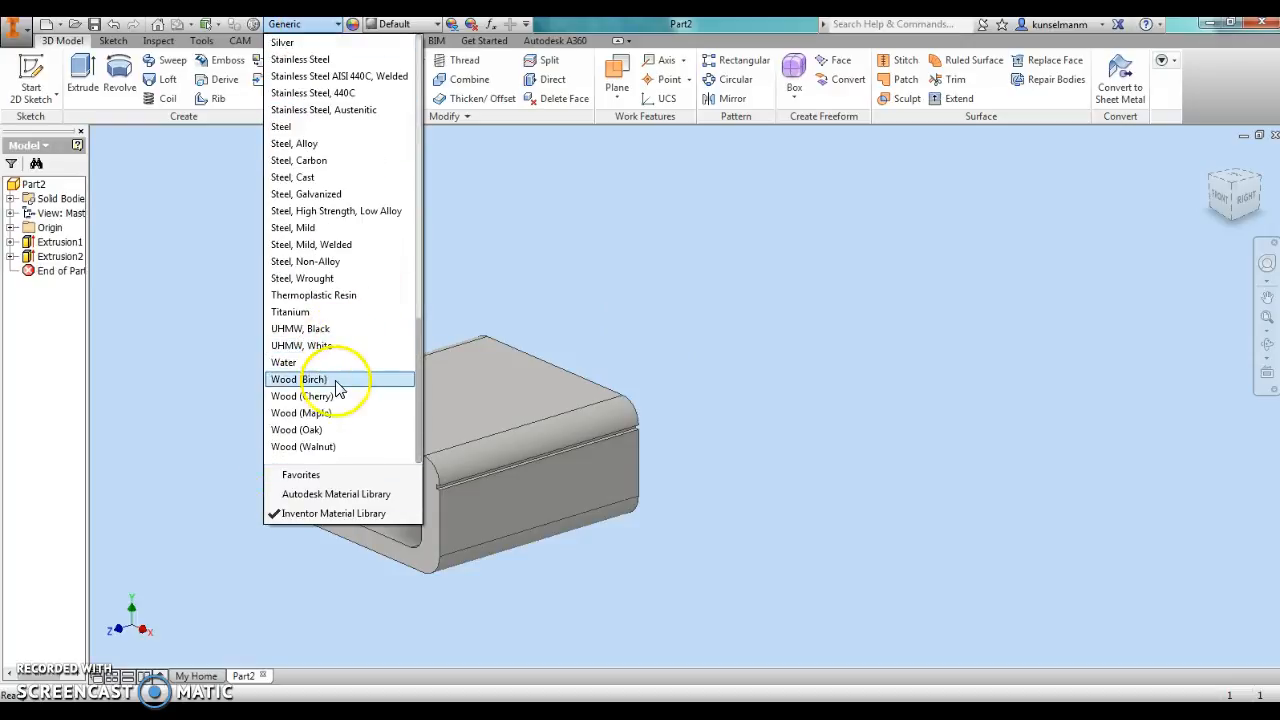
click(336, 380)
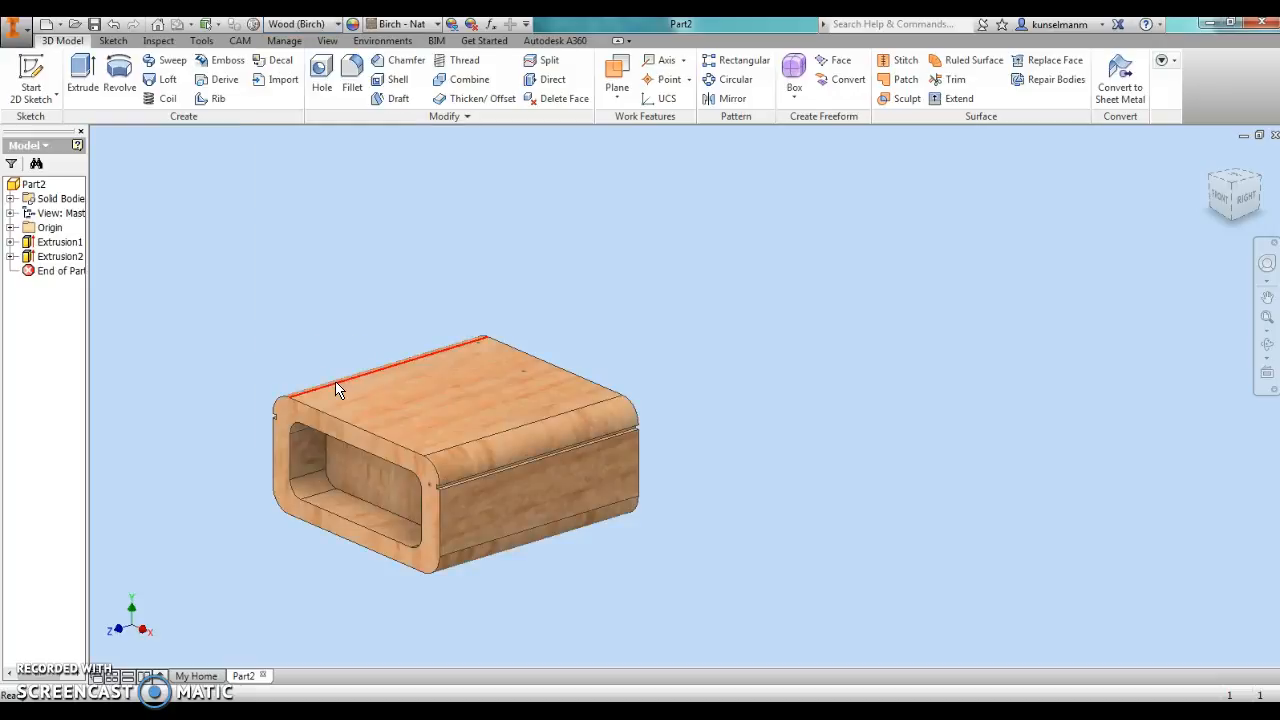
drag(343, 534, 567, 505)
middle_drag(567, 505, 564, 504)
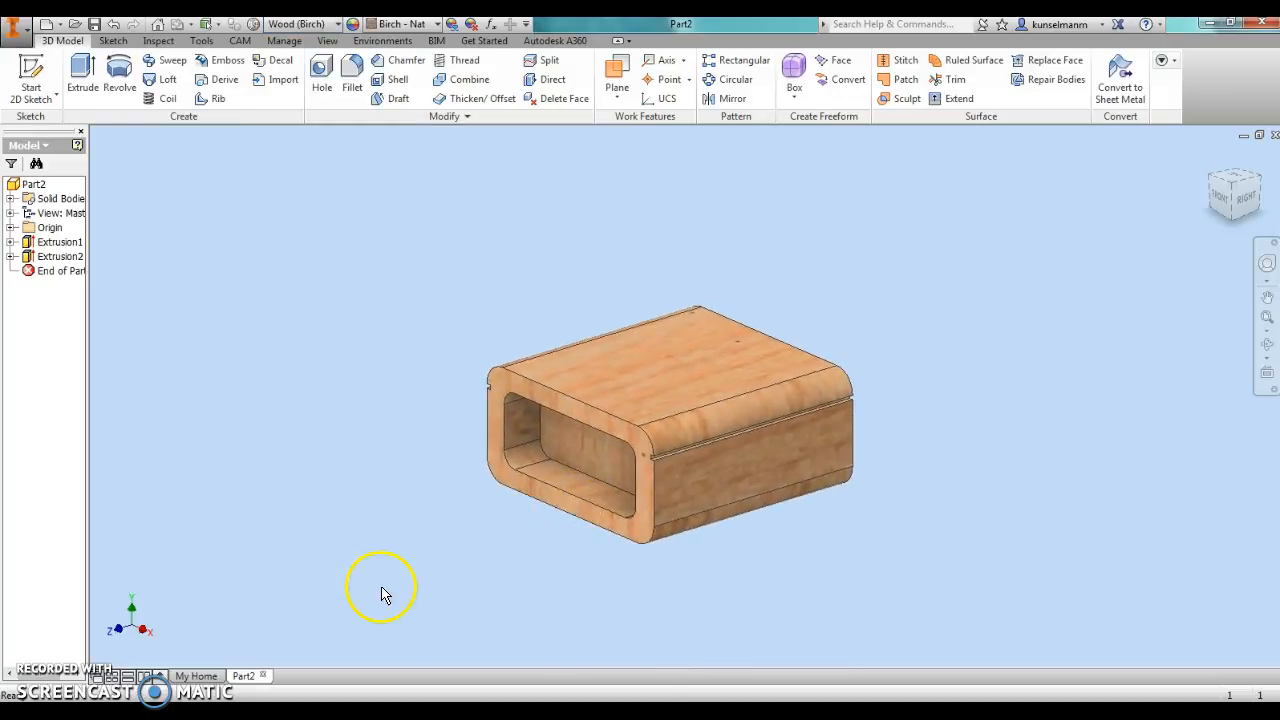